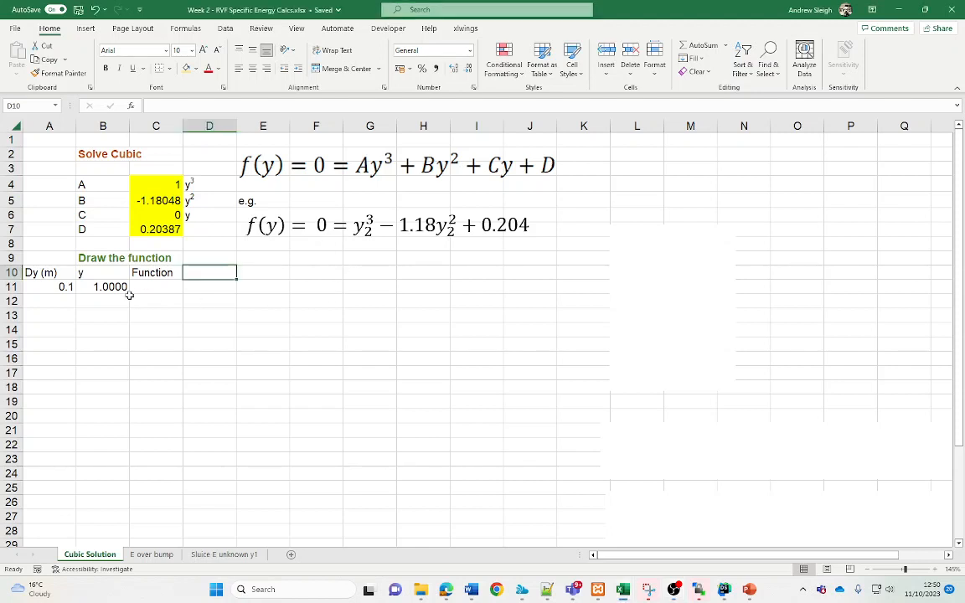
# Examine the general cubic equation, the example equation for y2, and the coefficients A to D in C4:C7
pyautogui.click(285, 161)
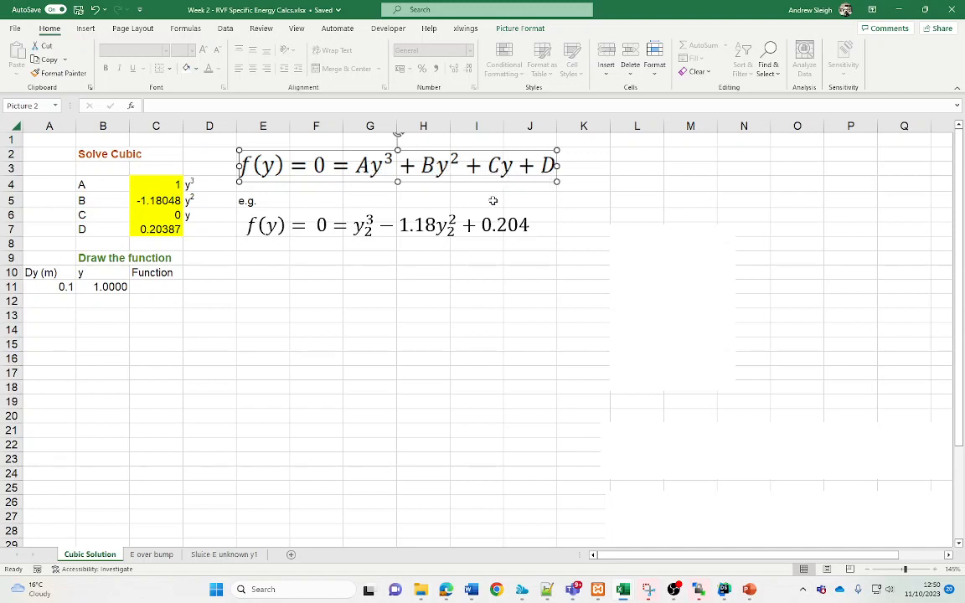
pyautogui.click(464, 195)
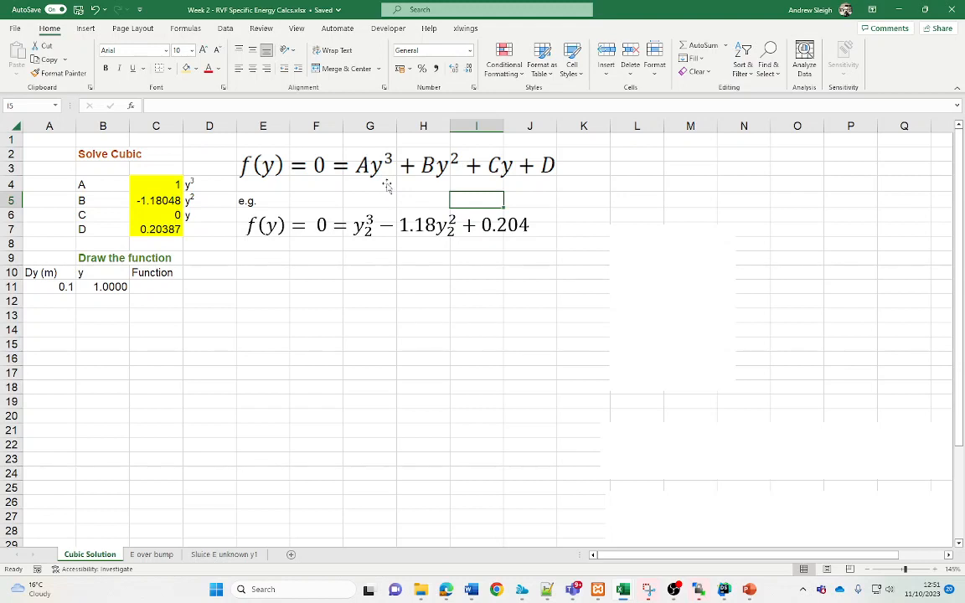
pyautogui.click(361, 196)
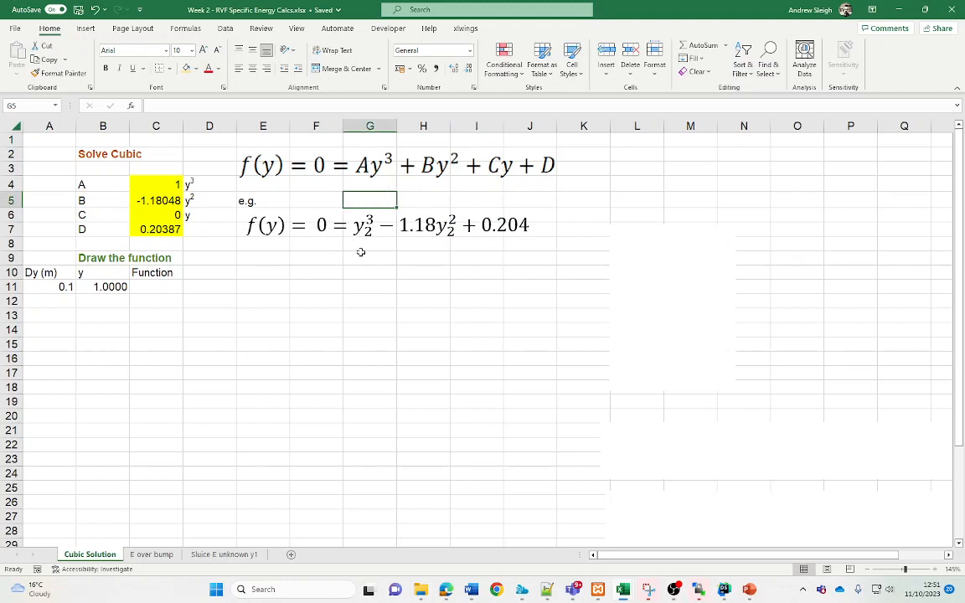
pyautogui.click(353, 225)
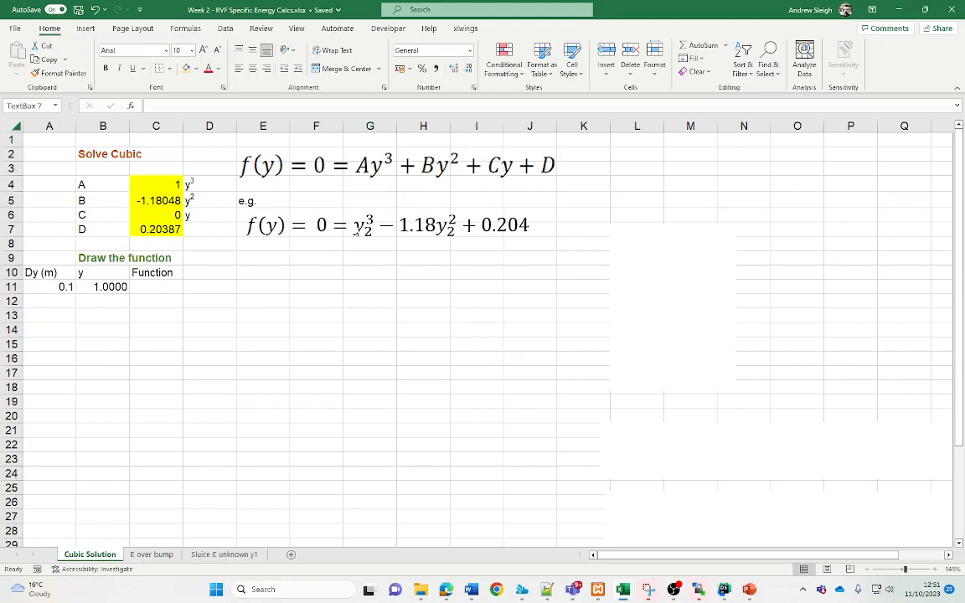
pyautogui.click(368, 209)
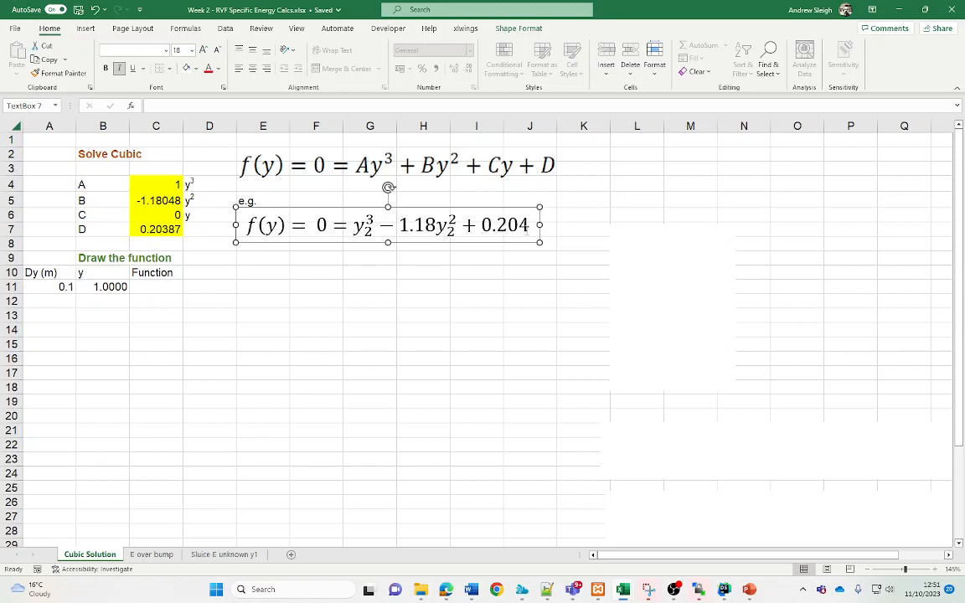
pyautogui.click(256, 244)
pyautogui.click(168, 187)
pyautogui.moveTo(168, 186); pyautogui.dragTo(171, 228)
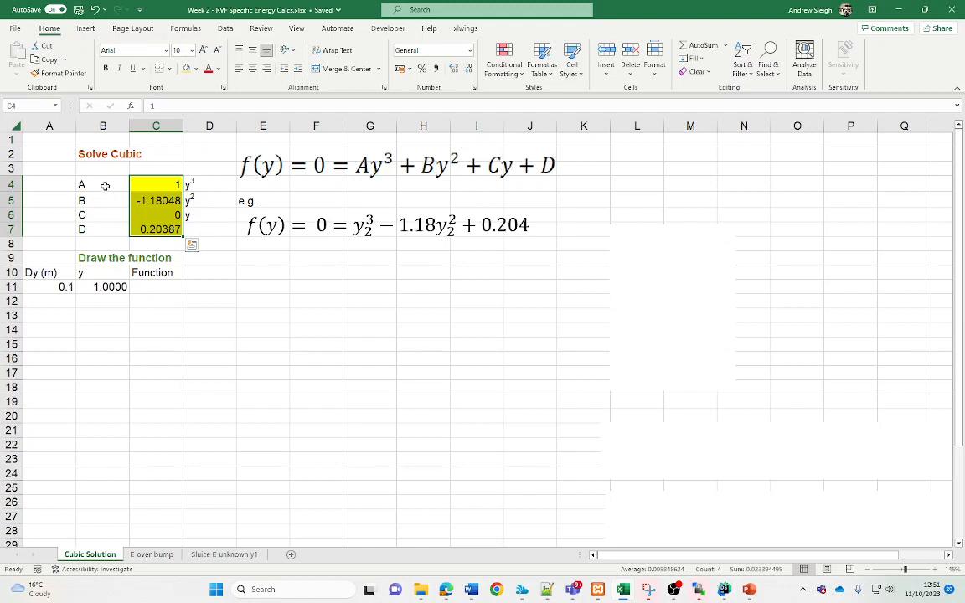
pyautogui.click(195, 254)
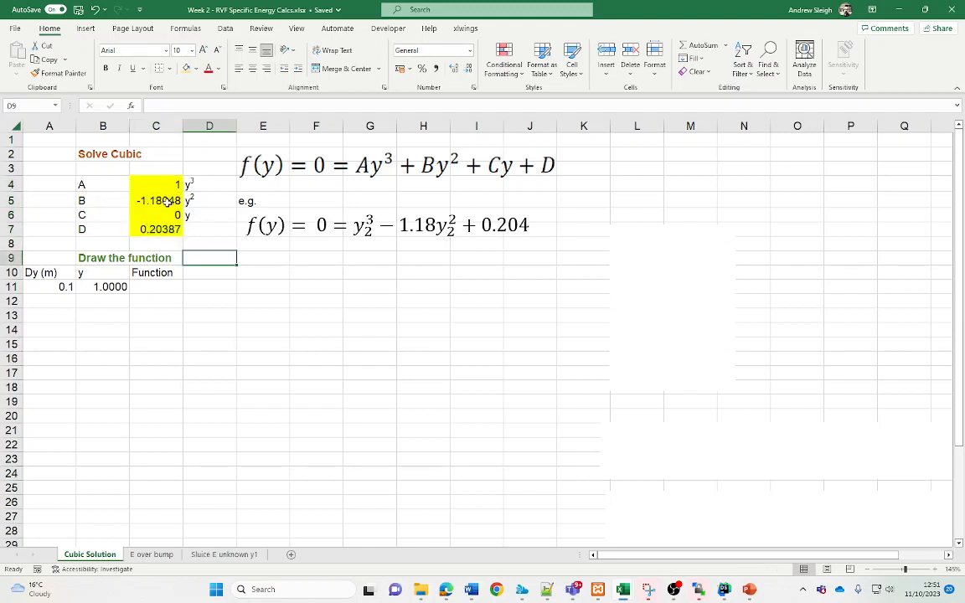
pyautogui.click(167, 201)
pyautogui.click(167, 230)
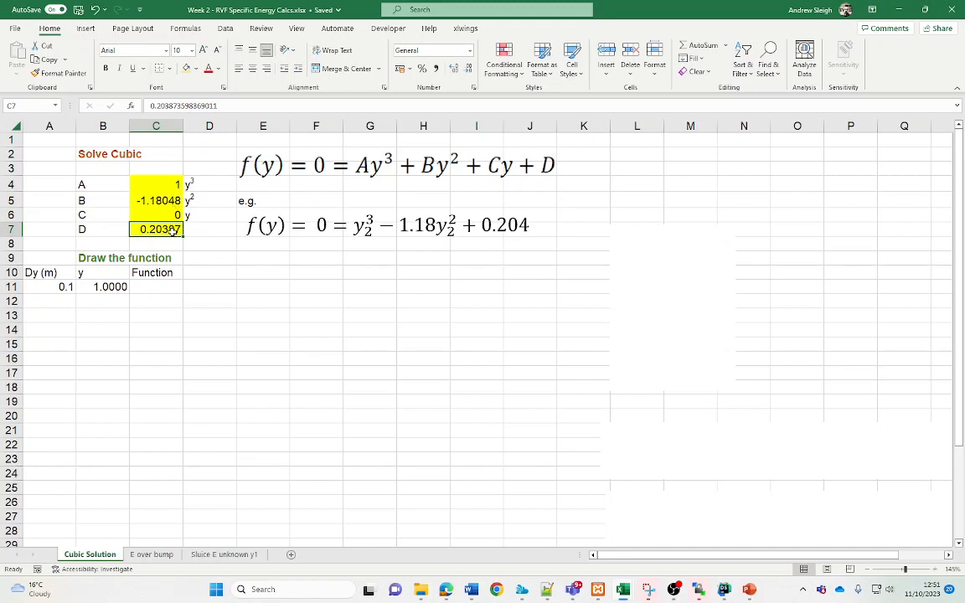
pyautogui.click(205, 255)
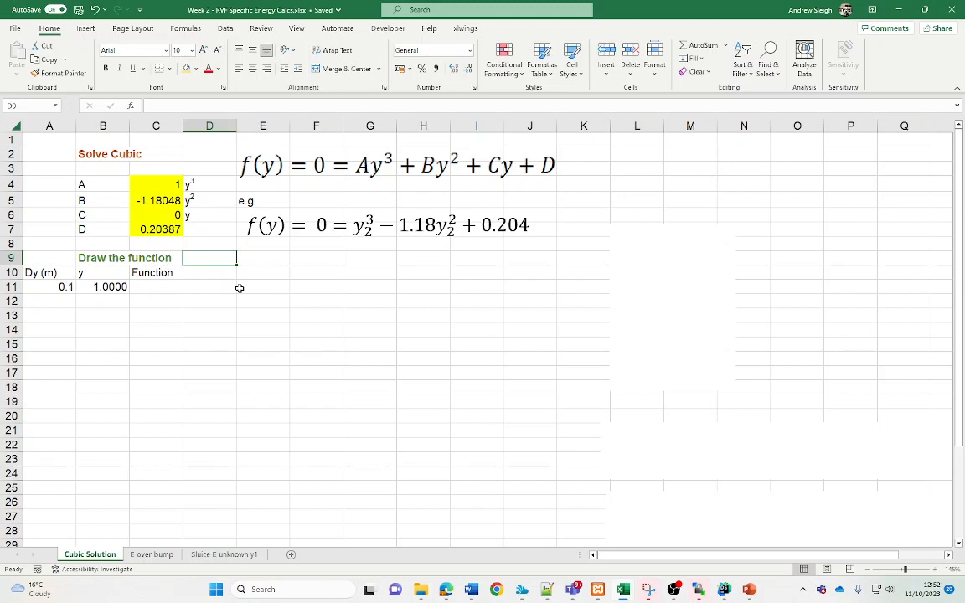
# Examine the headings and starting y value of the "Draw the function" table in B9:C11
pyautogui.click(240, 283)
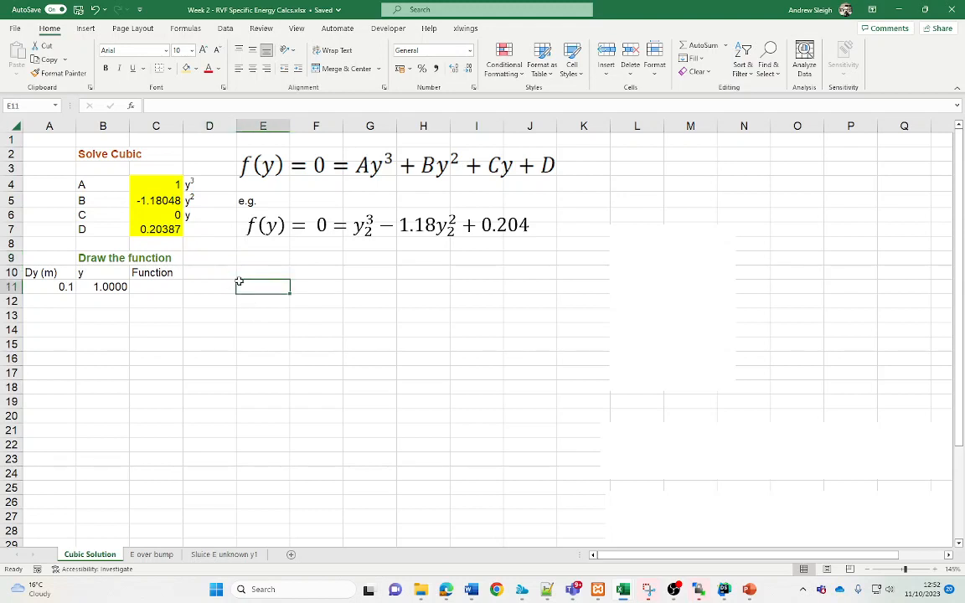
pyautogui.click(123, 289)
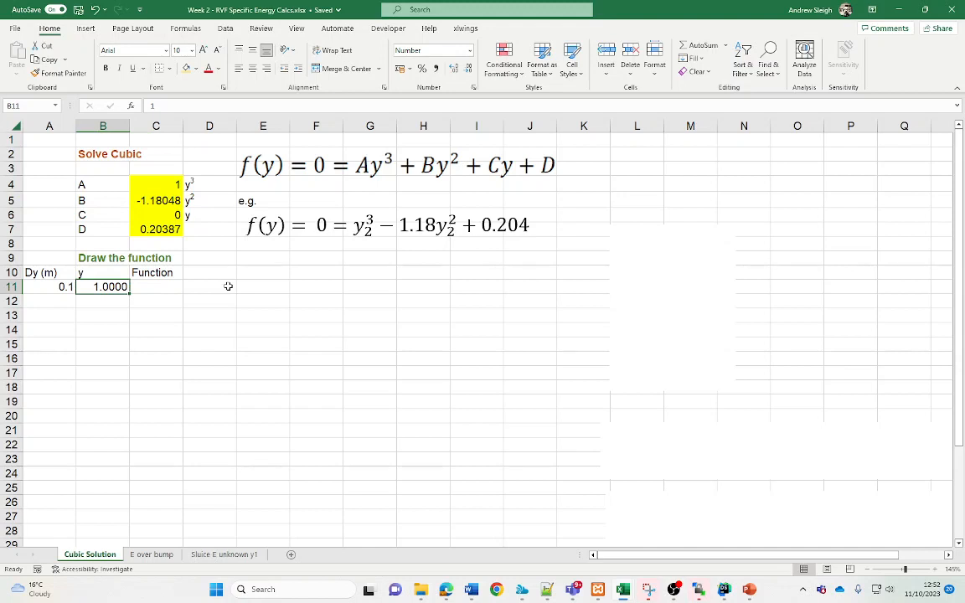
pyautogui.click(175, 358)
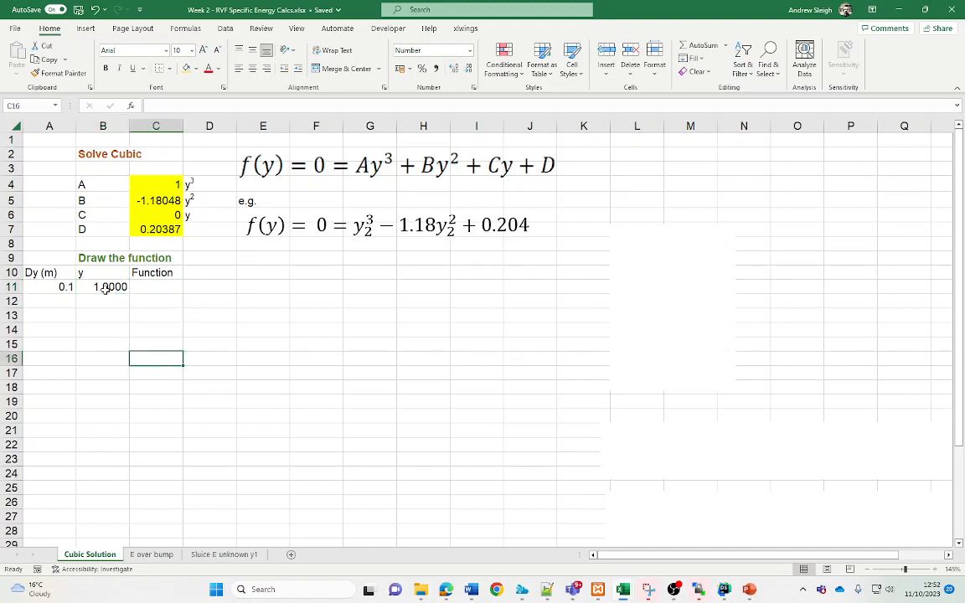
pyautogui.moveTo(97, 256)
pyautogui.mouseDown()
pyautogui.moveTo(101, 274)
pyautogui.moveTo(157, 279)
pyautogui.moveTo(159, 290)
pyautogui.mouseUp()
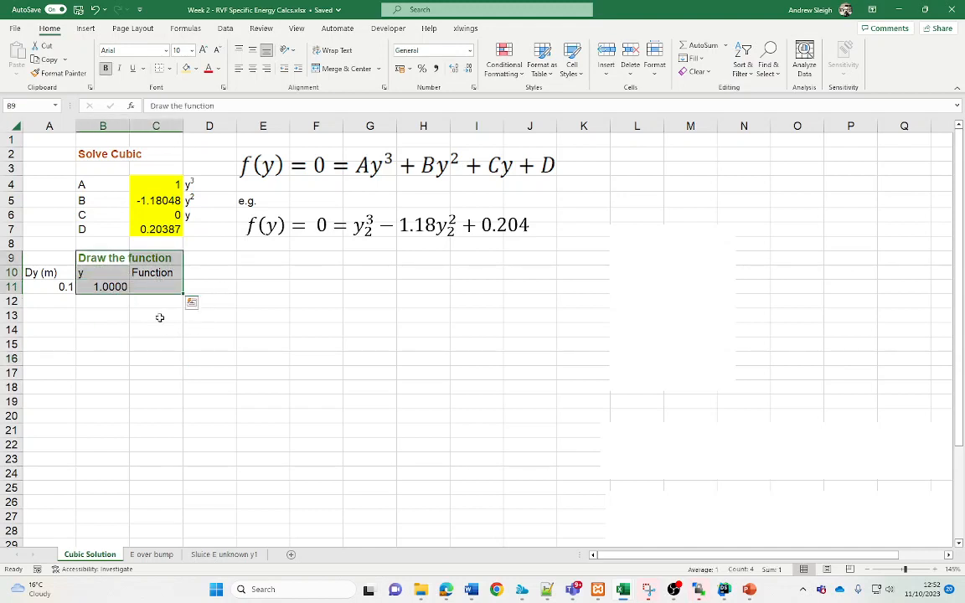
pyautogui.click(140, 357)
pyautogui.click(111, 291)
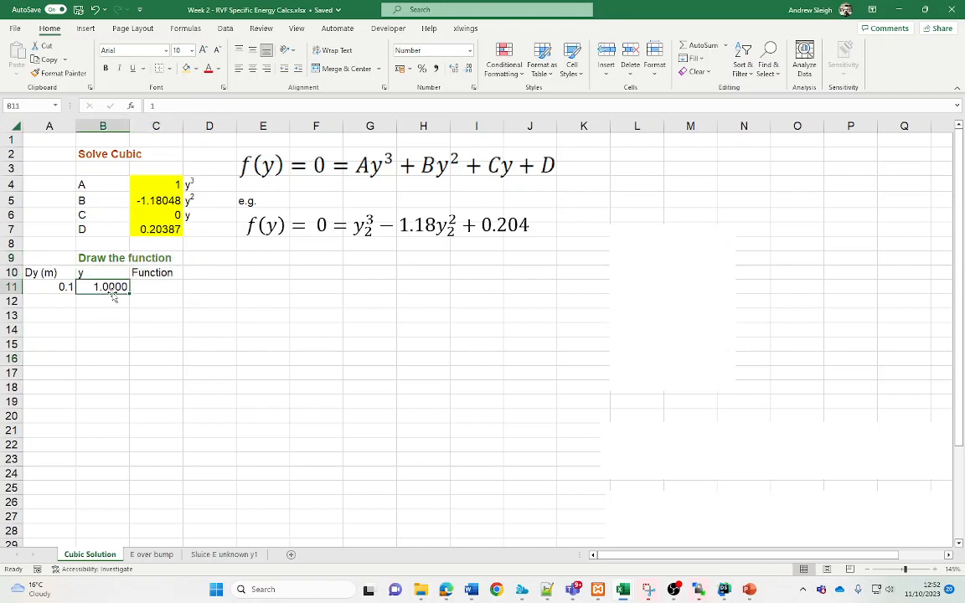
pyautogui.click(104, 273)
# Extend the heading in C10 to read "Function f(y)"
pyautogui.click(157, 274)
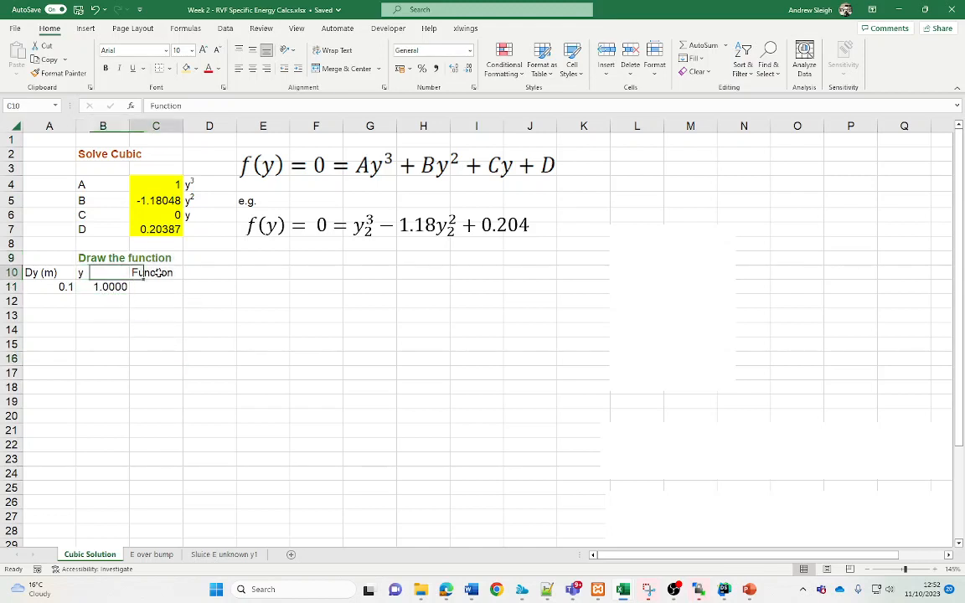
pyautogui.press('F2')
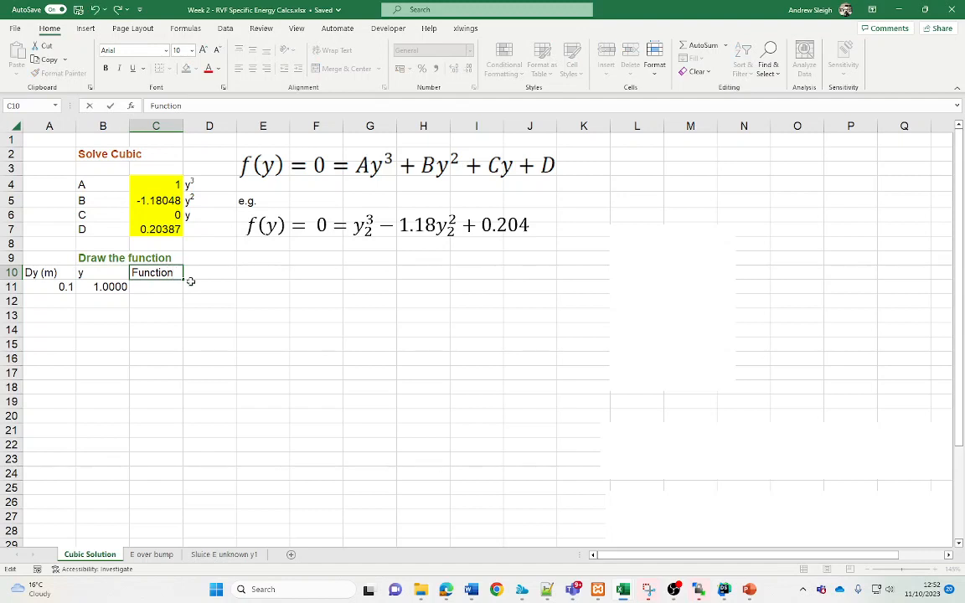
pyautogui.write('f(y)')
pyautogui.press('Return')
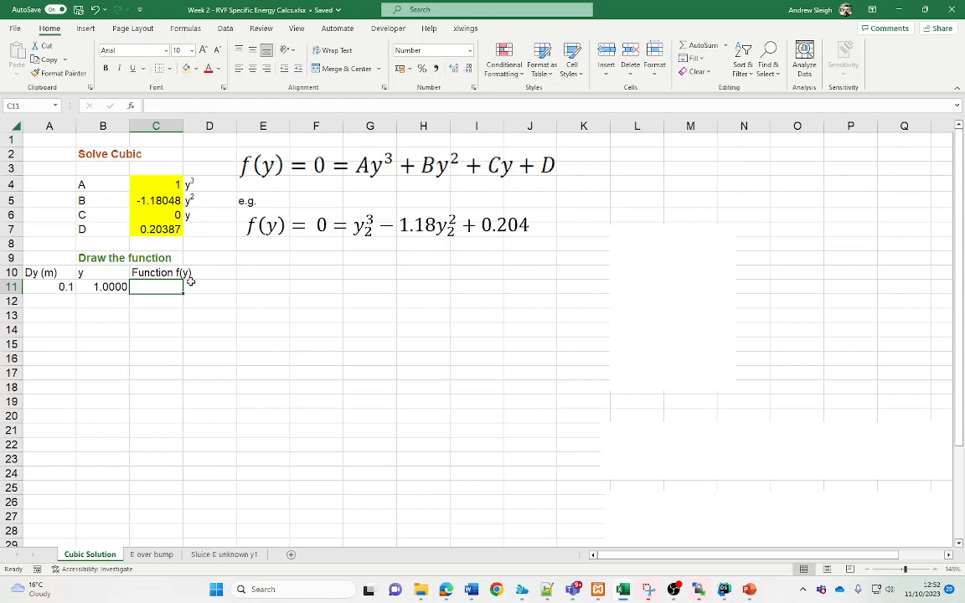
# Start the function formula in C11 with the cubic term =$C$4*B11^3, using an absolute reference for coefficient A
pyautogui.write('=')
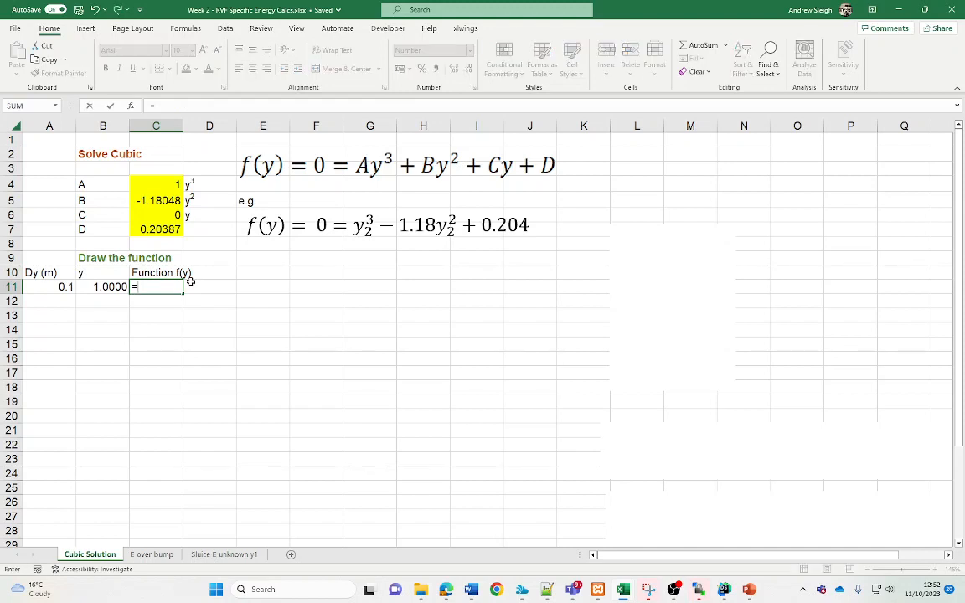
pyautogui.click(165, 183)
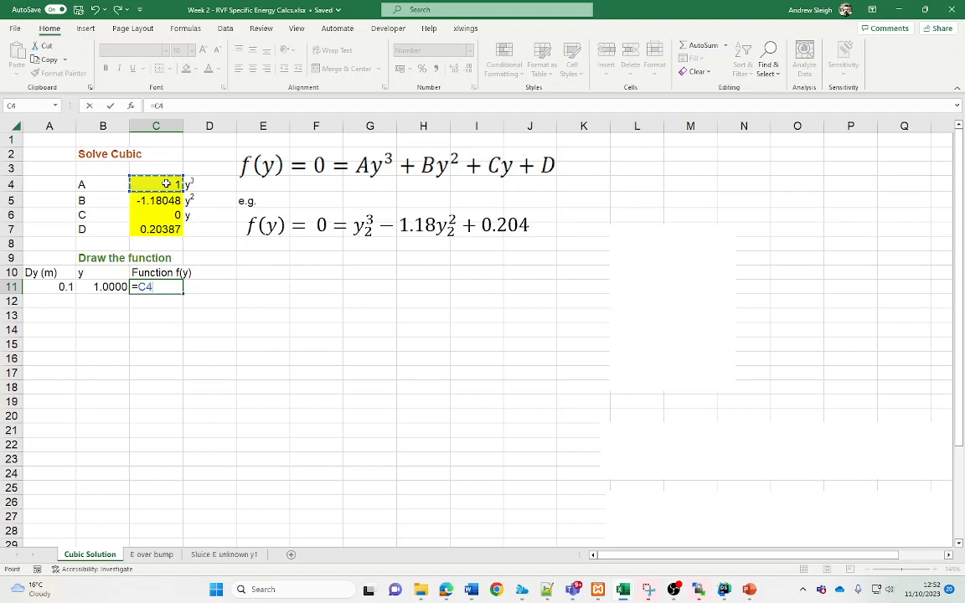
pyautogui.press('F4')
pyautogui.write('*')
pyautogui.click(109, 287)
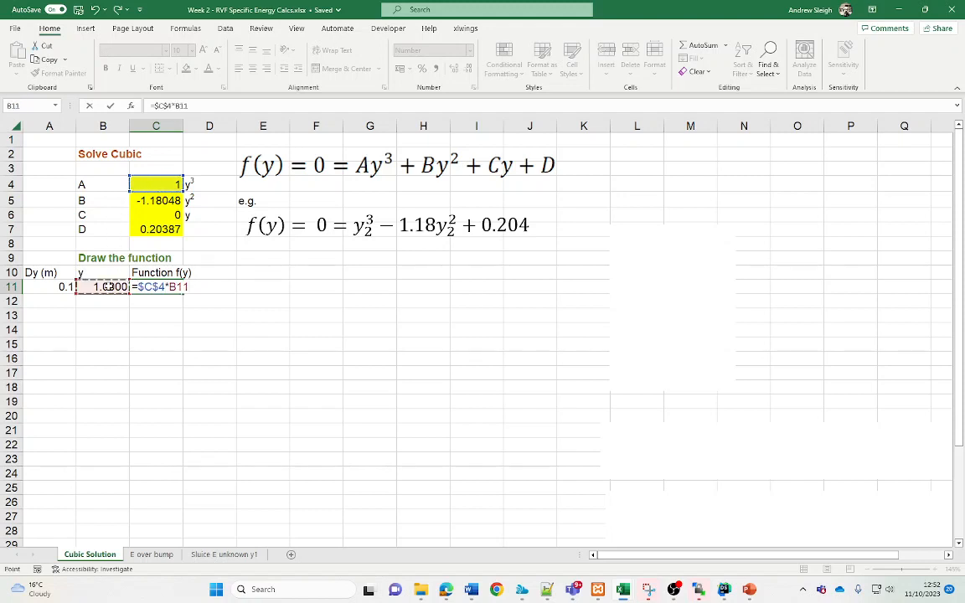
pyautogui.write('^3+')
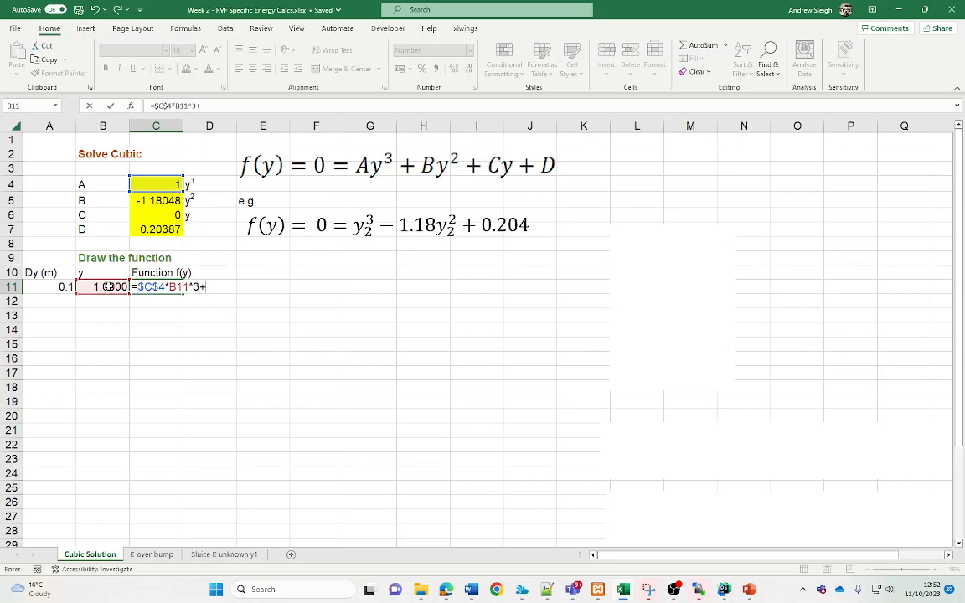
# Add the quadratic term $C$5*B11^2 to the formula in C11, using an absolute reference for coefficient B
pyautogui.click(154, 202)
pyautogui.press('F4')
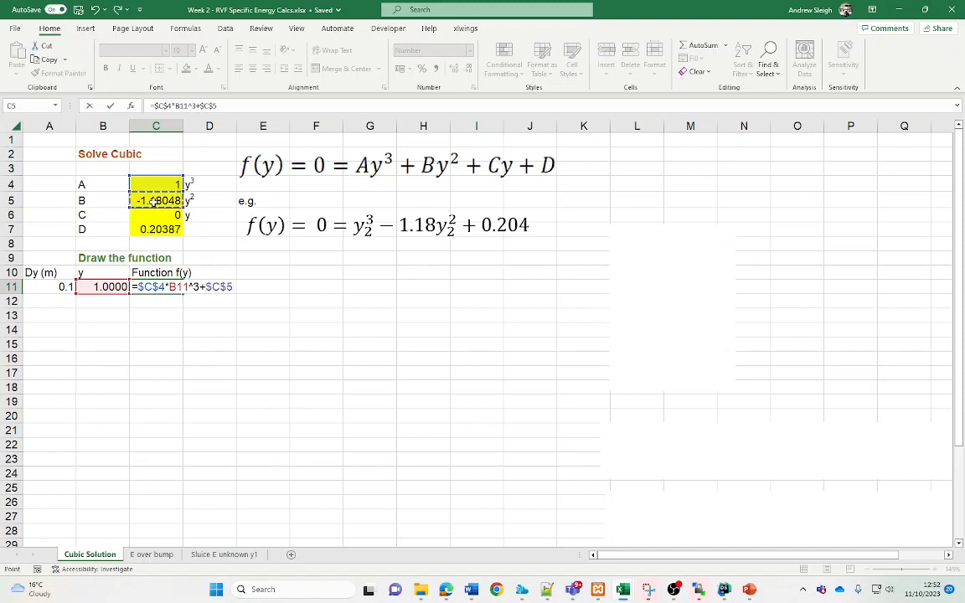
pyautogui.write('*')
pyautogui.click(114, 286)
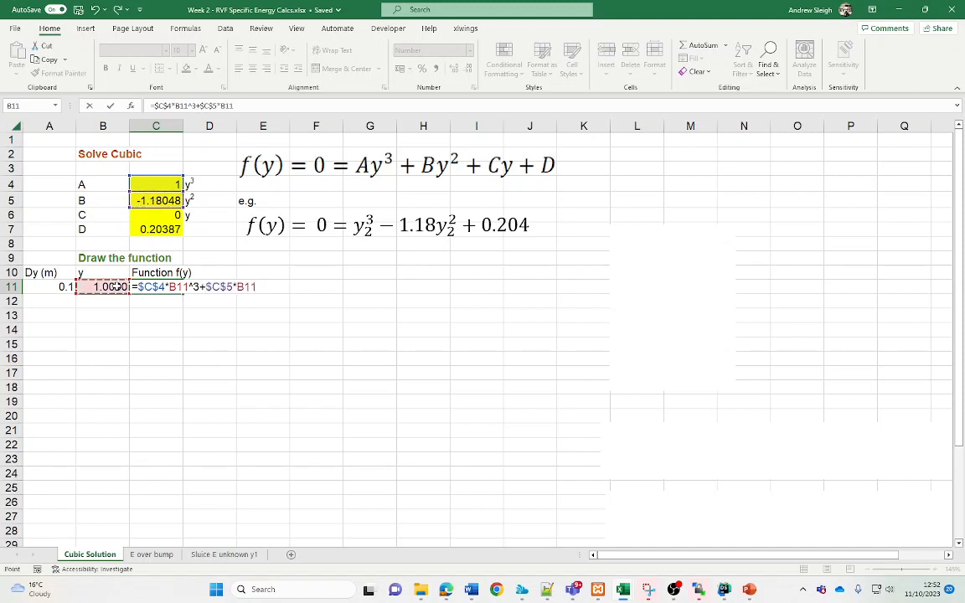
pyautogui.write('^2+')
# Complete the C11 formula with the linear term $C$6*B11 and the constant $C$7, both coefficients as absolute references
pyautogui.click(164, 215)
pyautogui.press('F4')
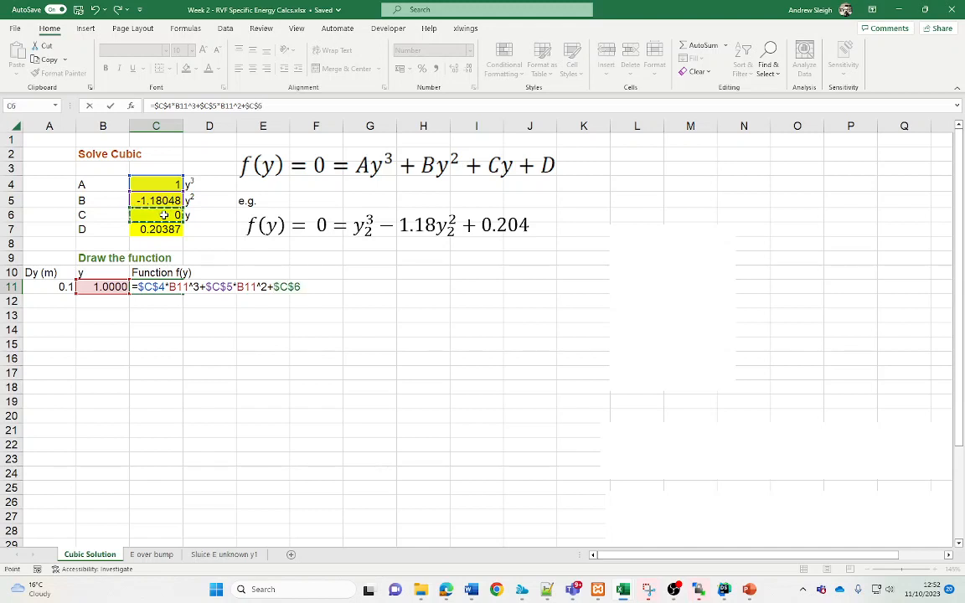
pyautogui.write('*')
pyautogui.click(114, 286)
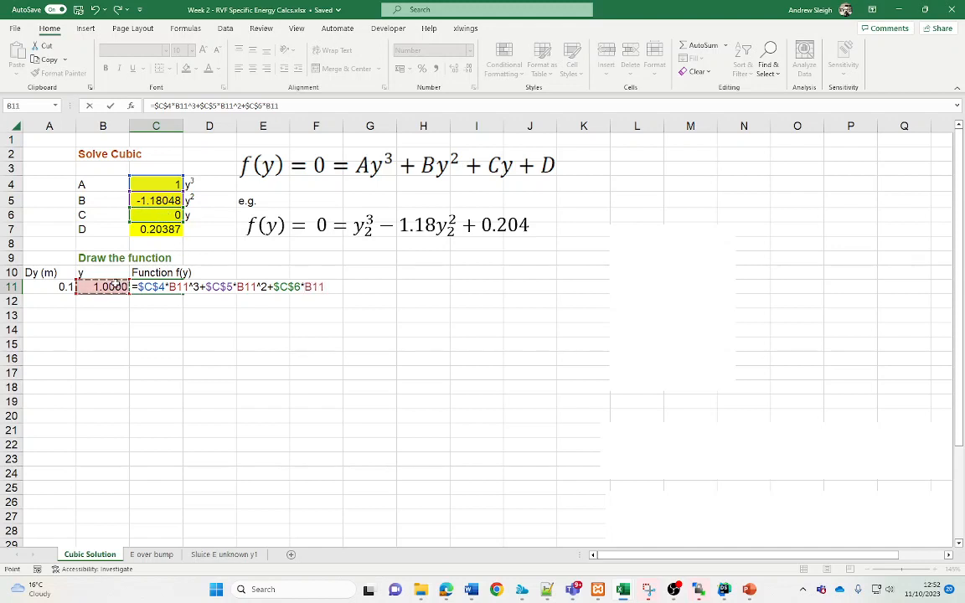
pyautogui.write('+')
pyautogui.click(159, 228)
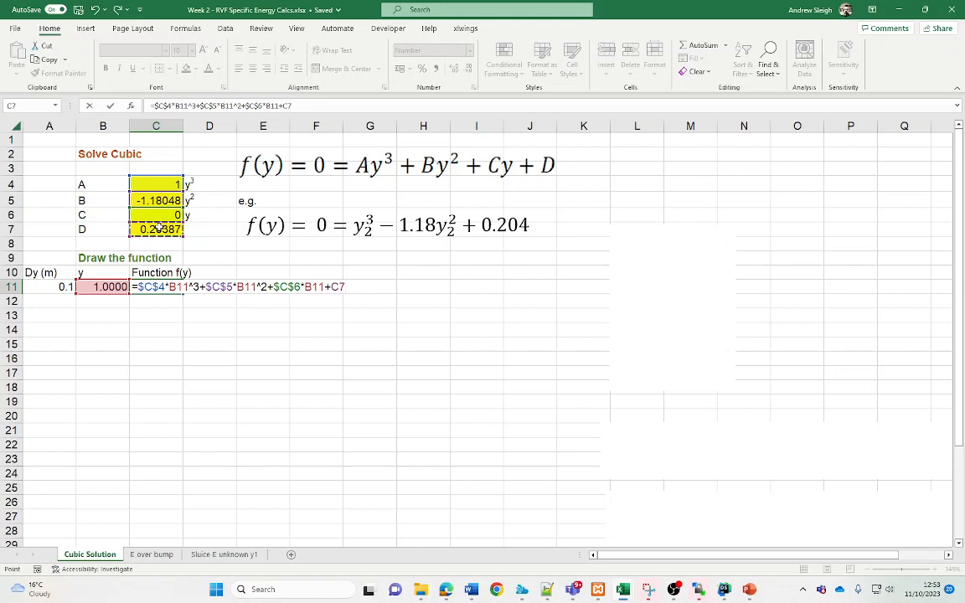
pyautogui.press('F4')
pyautogui.press('Return')
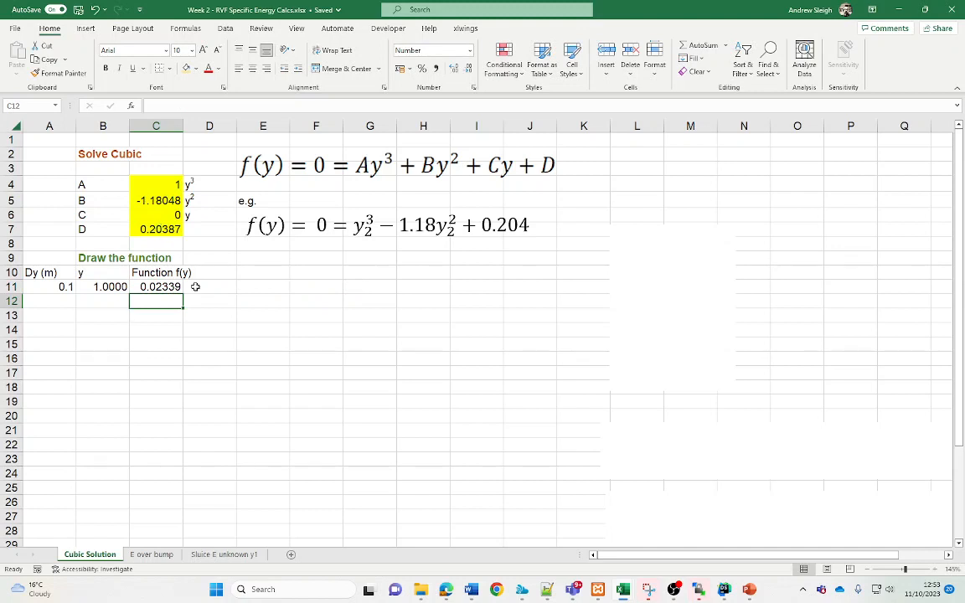
pyautogui.click(110, 287)
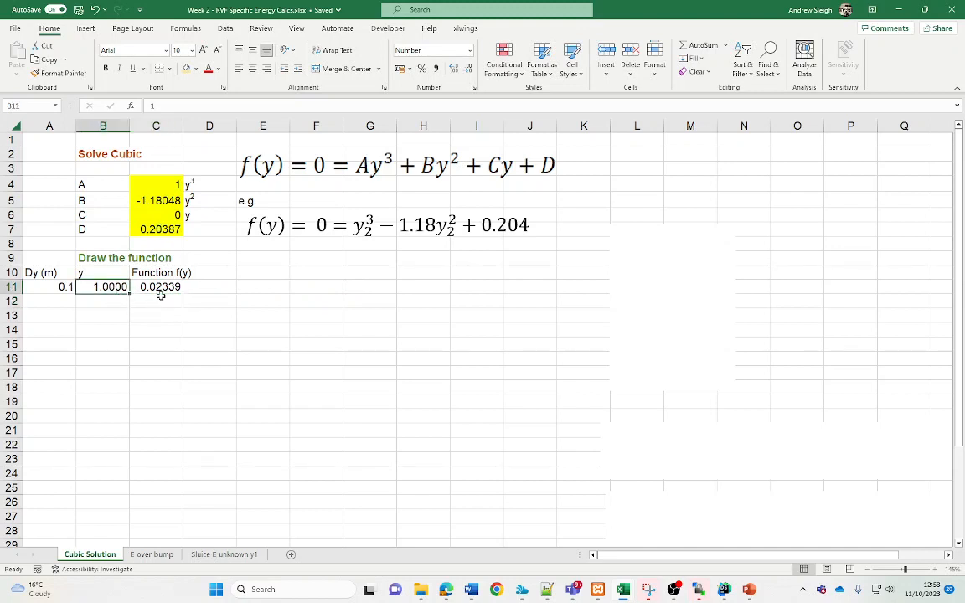
pyautogui.click(159, 287)
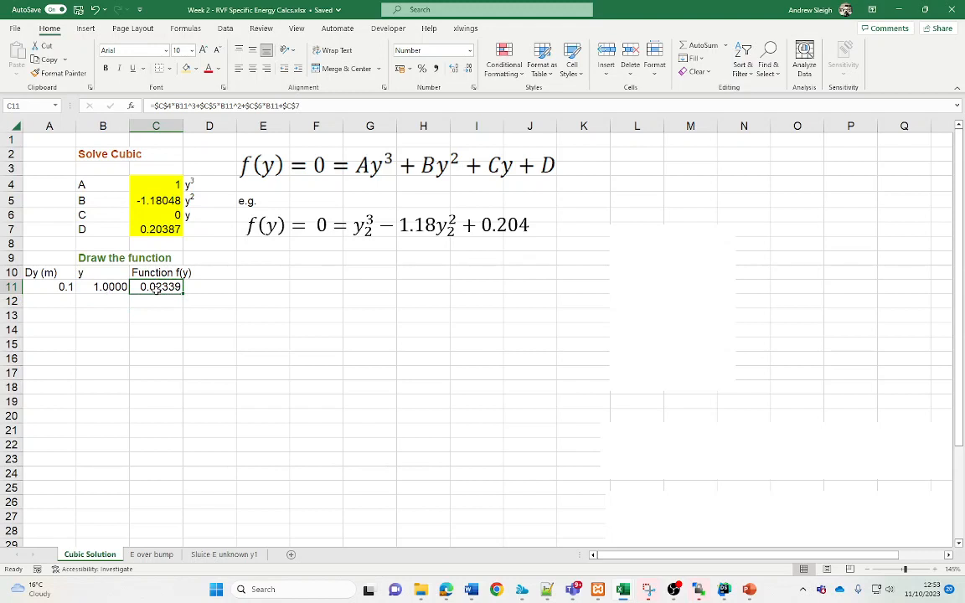
pyautogui.click(101, 286)
pyautogui.click(103, 301)
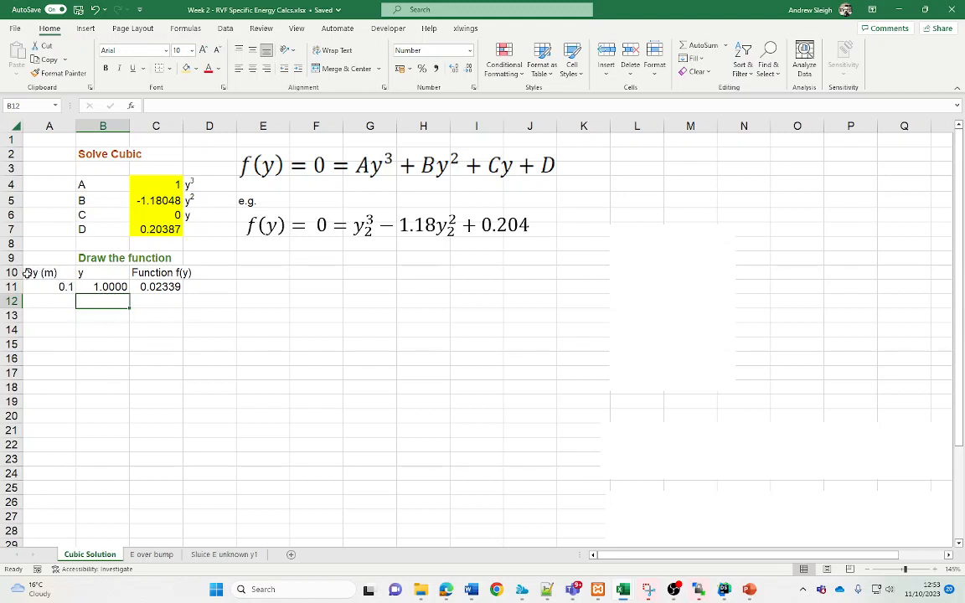
pyautogui.moveTo(27, 273); pyautogui.dragTo(60, 285)
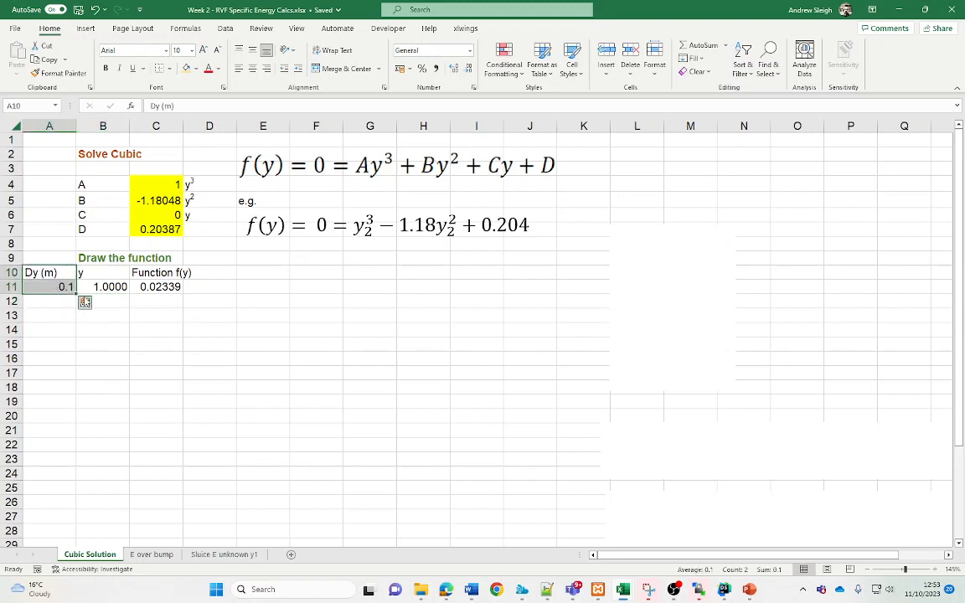
pyautogui.click(103, 290)
# Enter the formula =B11+$A$11 in B12 to increment y by the Dy step, with the Dy cell as an absolute reference
pyautogui.click(102, 299)
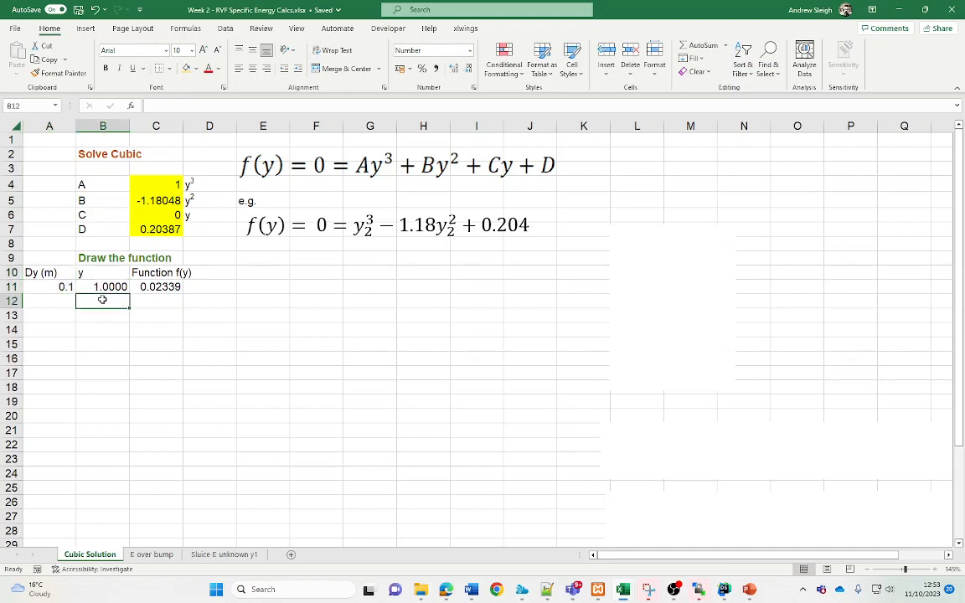
pyautogui.write('=')
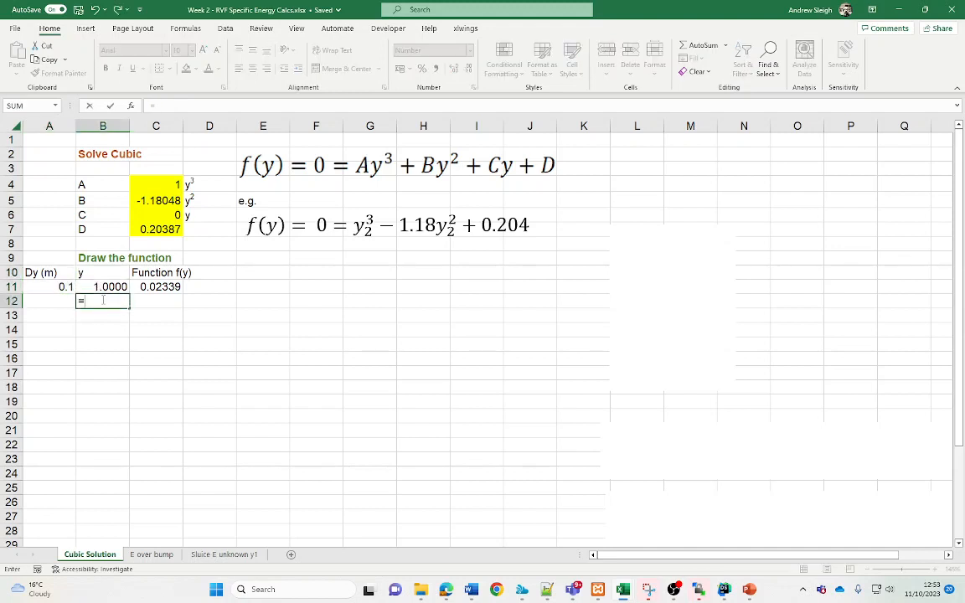
pyautogui.click(106, 288)
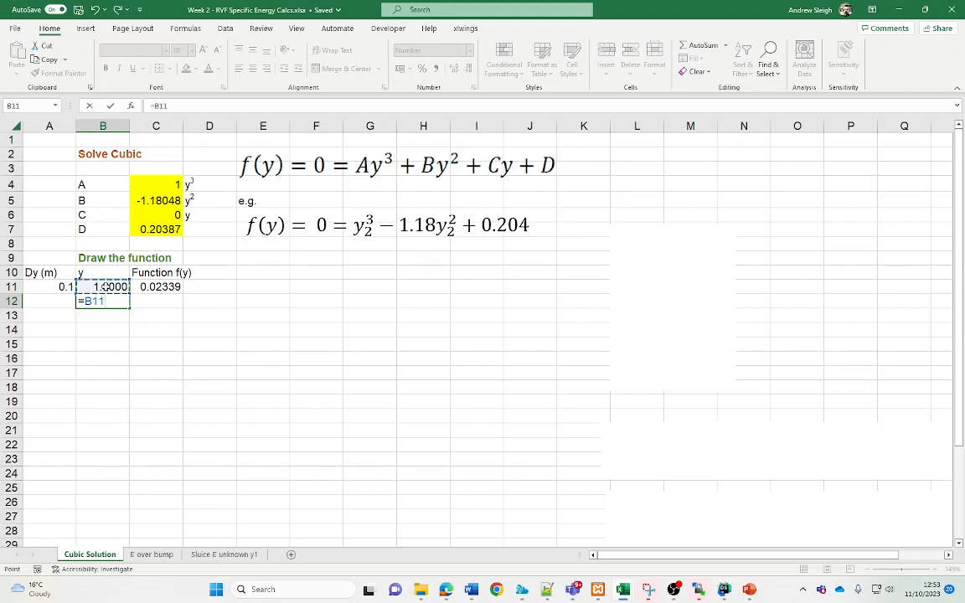
pyautogui.write('+')
pyautogui.click(52, 287)
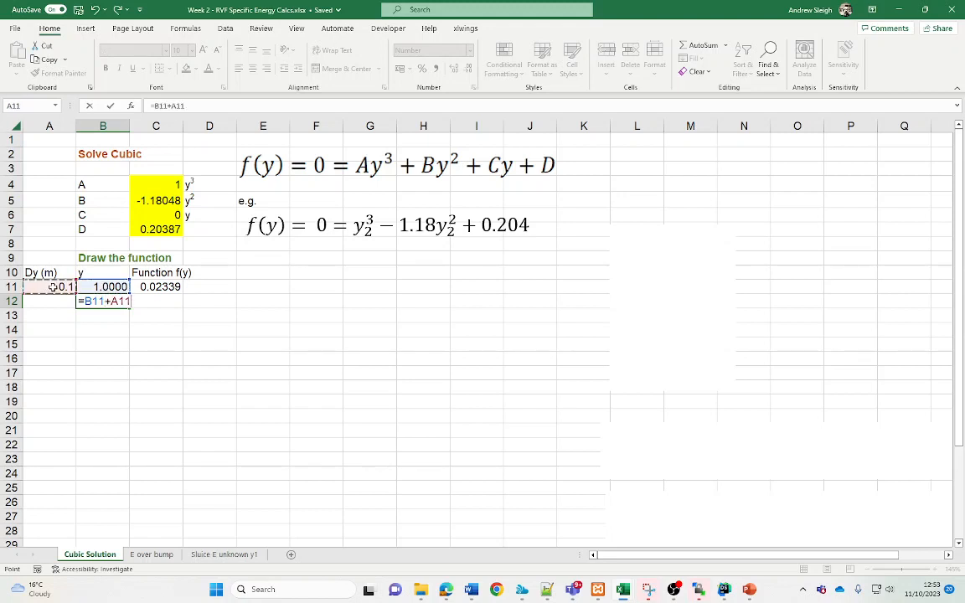
pyautogui.press('F4')
pyautogui.press('Return')
# Copy the f(y) formula from C11 into C12 and fill the formulas in B12:C12 down to row 28
pyautogui.click(180, 287)
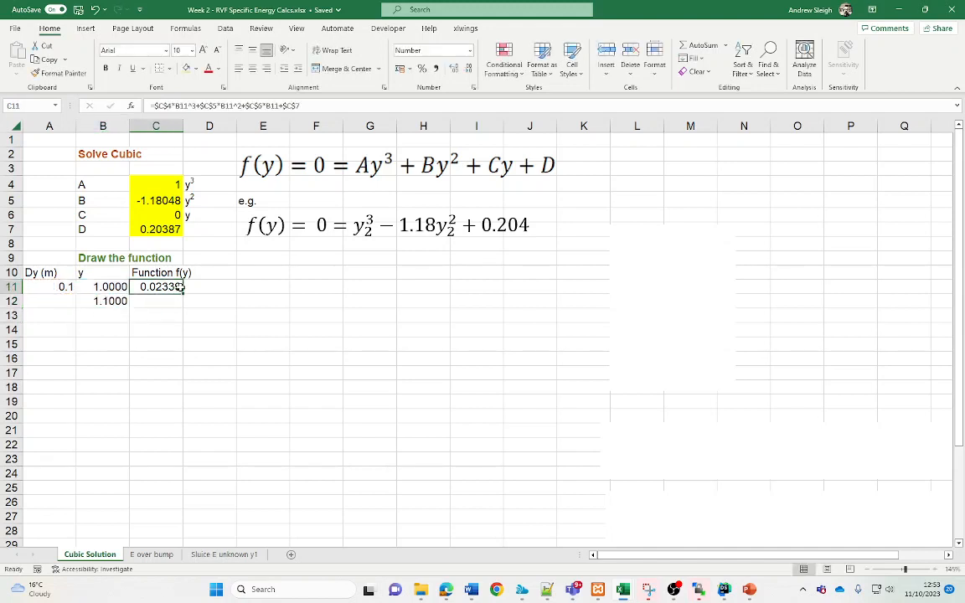
pyautogui.moveTo(185, 294); pyautogui.dragTo(186, 309)
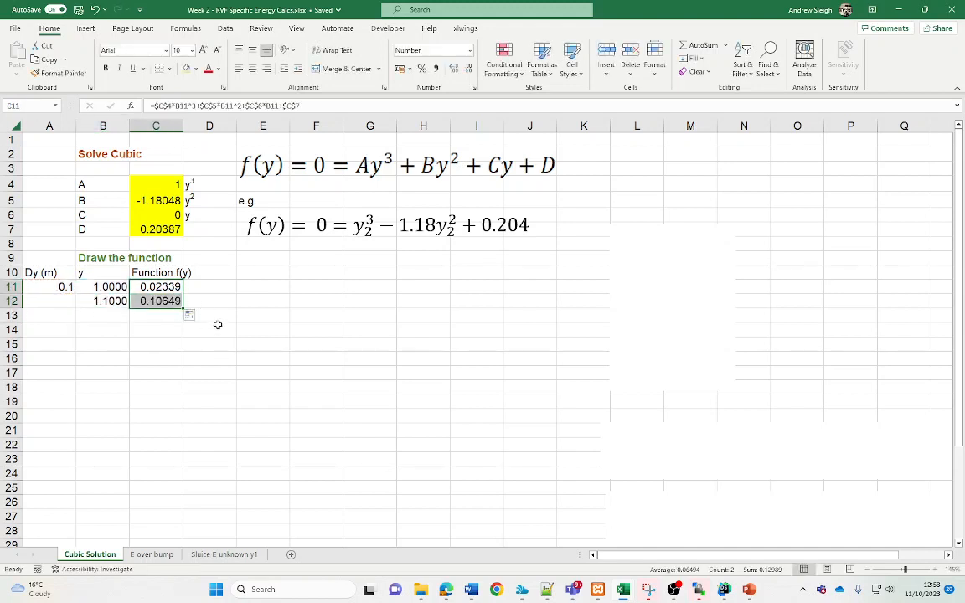
pyautogui.moveTo(107, 301); pyautogui.dragTo(186, 536)
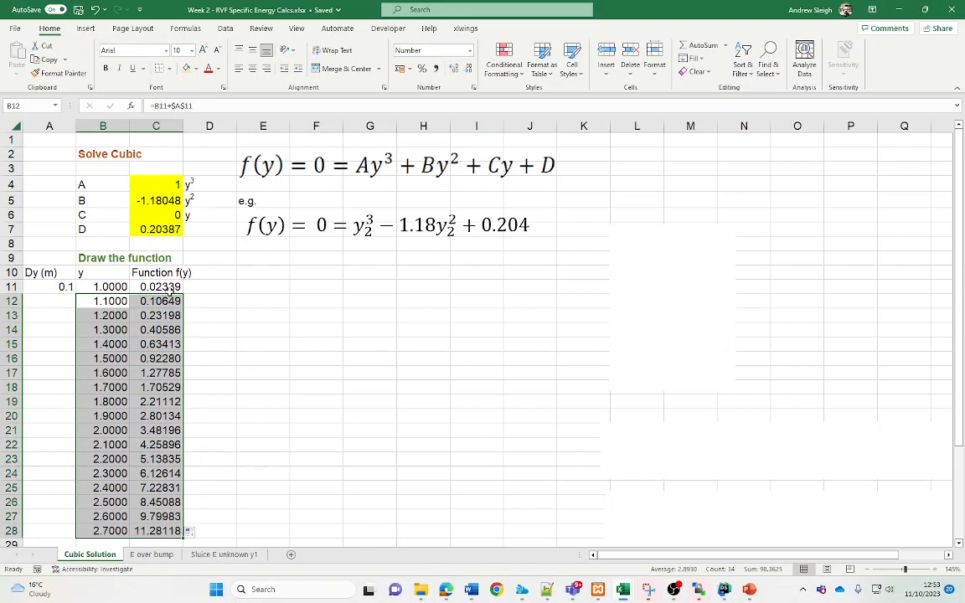
pyautogui.moveTo(171, 290); pyautogui.dragTo(167, 532)
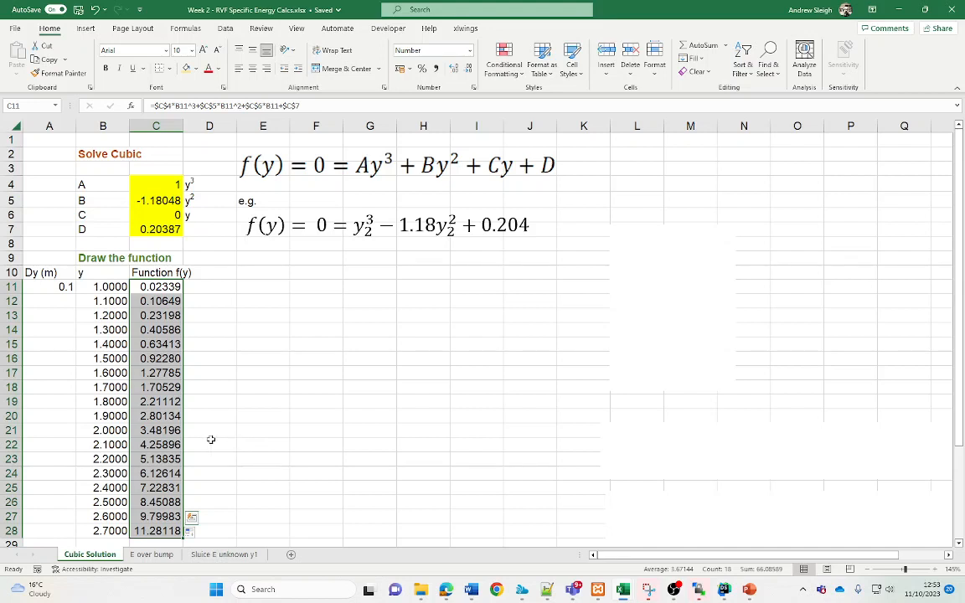
pyautogui.moveTo(209, 373); pyautogui.dragTo(210, 359)
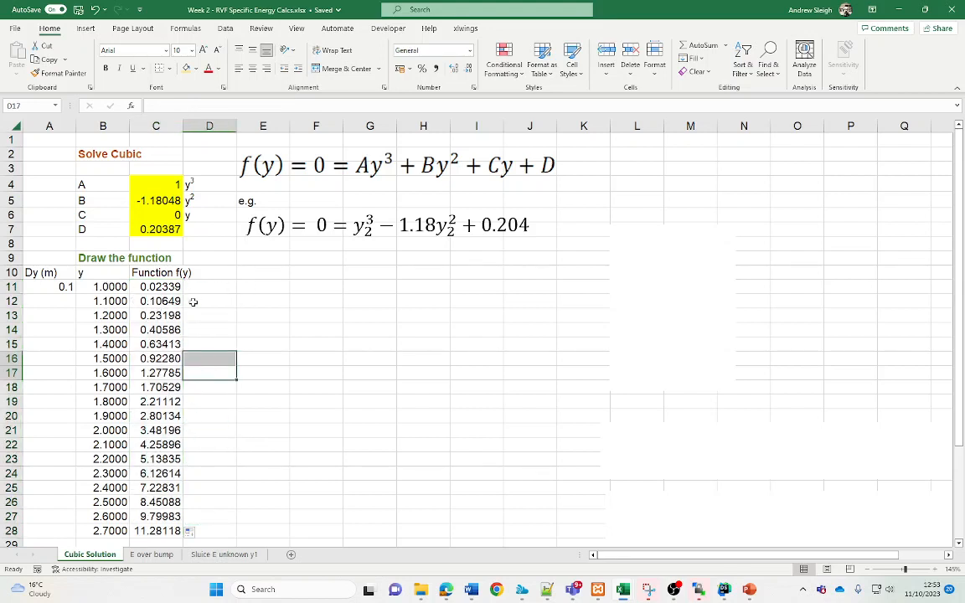
# Insert a scatter chart with straight lines and markers from B10:C28 and place it beside the table, below the example equation
pyautogui.moveTo(96, 272); pyautogui.dragTo(162, 528)
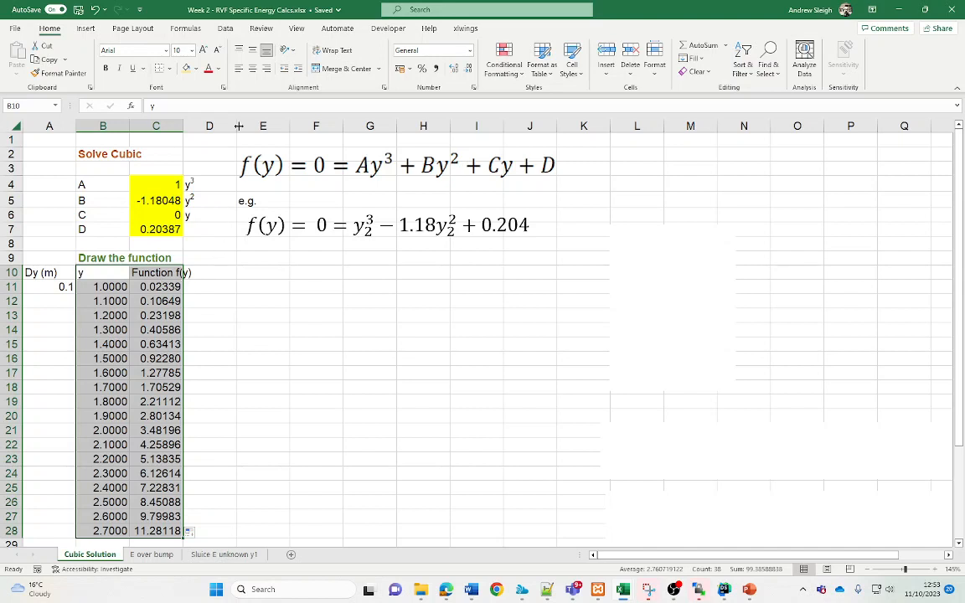
pyautogui.click(86, 28)
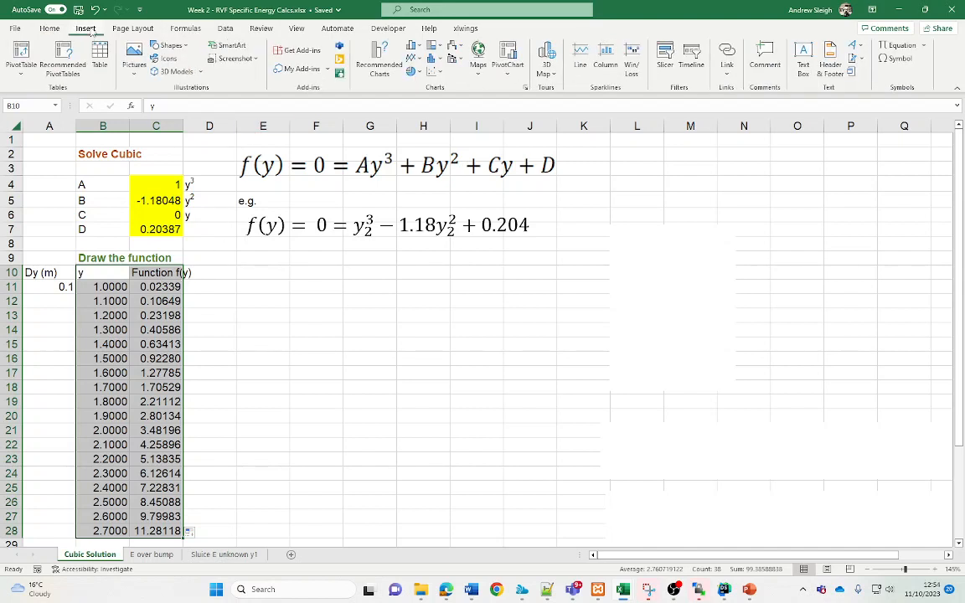
pyautogui.click(434, 73)
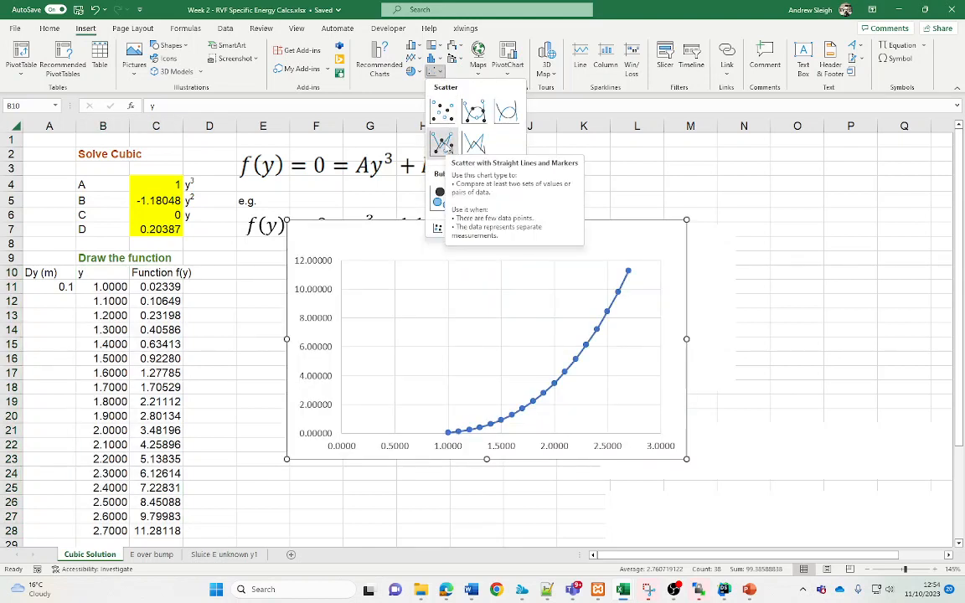
pyautogui.click(442, 144)
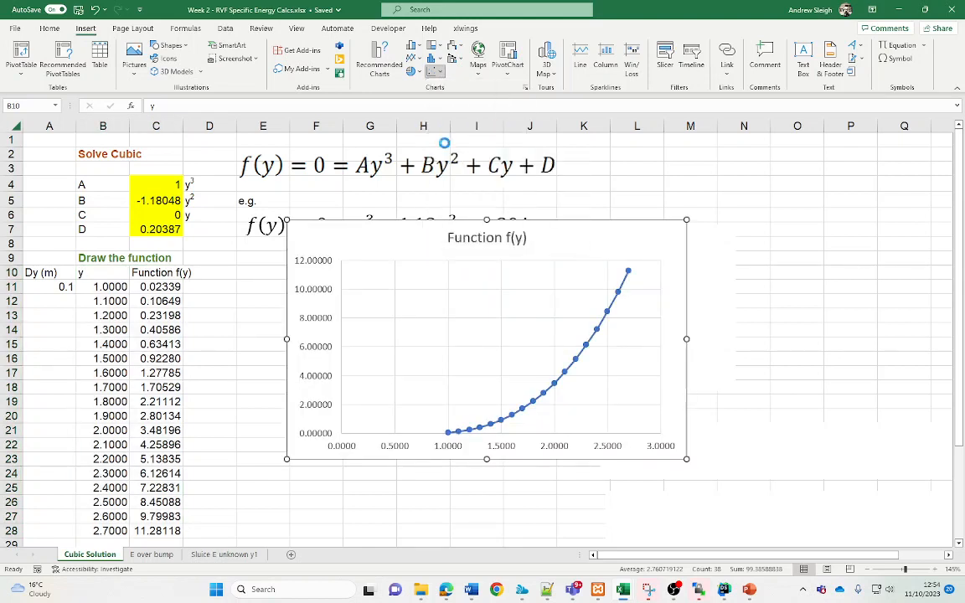
pyautogui.moveTo(529, 265); pyautogui.dragTo(463, 288)
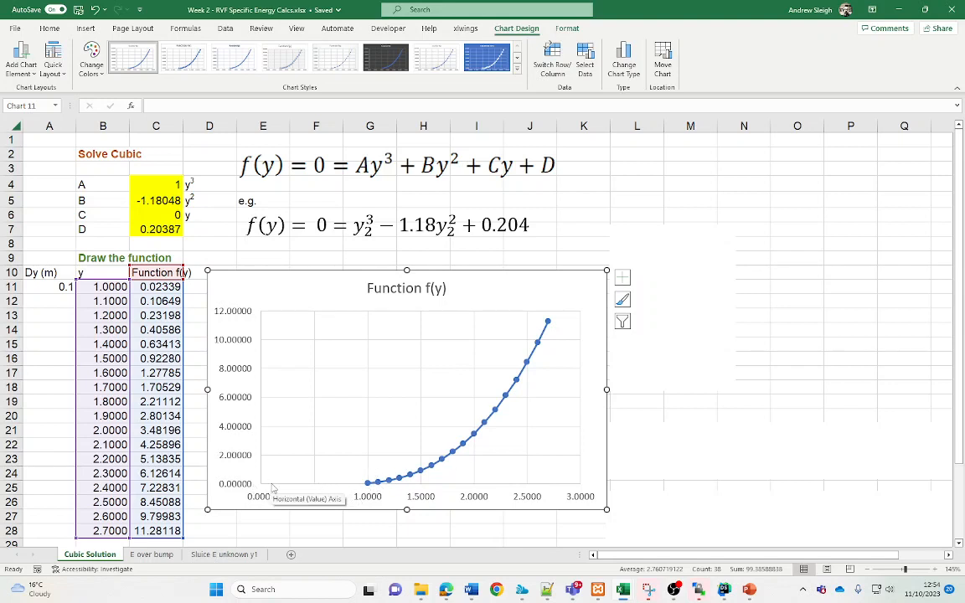
# Try a starting y value of 0 in B11 and check where the plotted curve crosses the horizontal axis
pyautogui.click(116, 286)
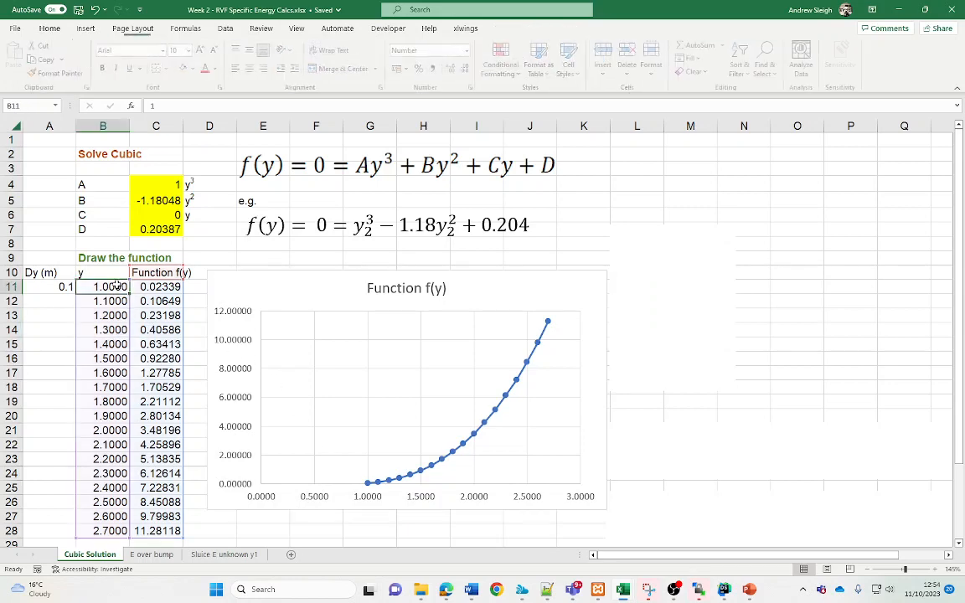
pyautogui.write('0')
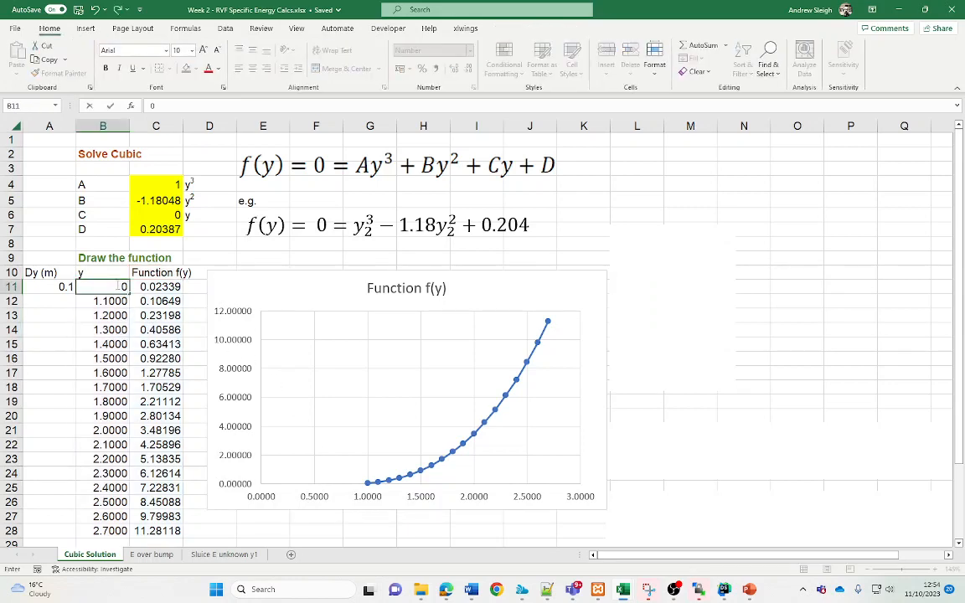
pyautogui.press('Return')
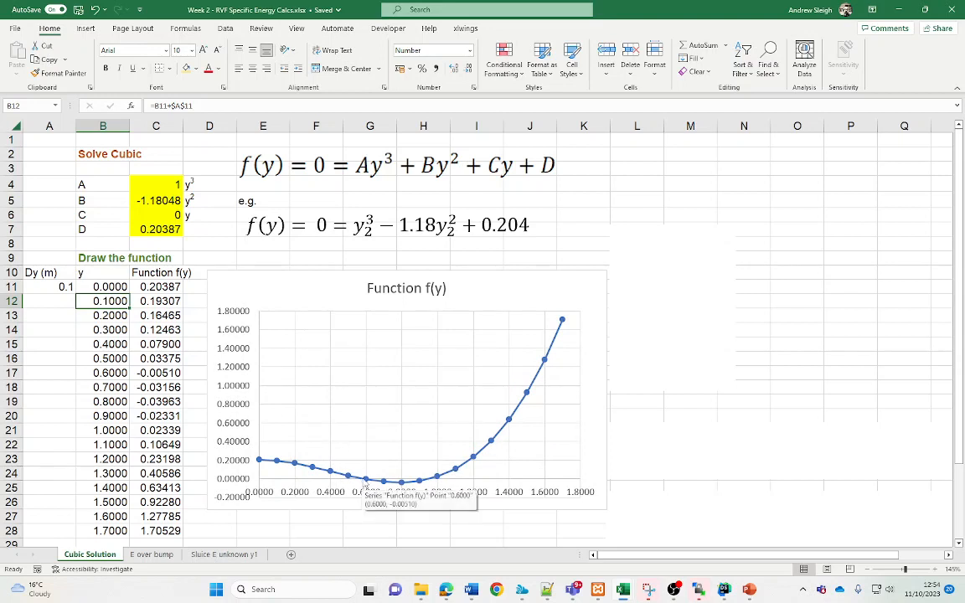
pyautogui.moveTo(364, 483)
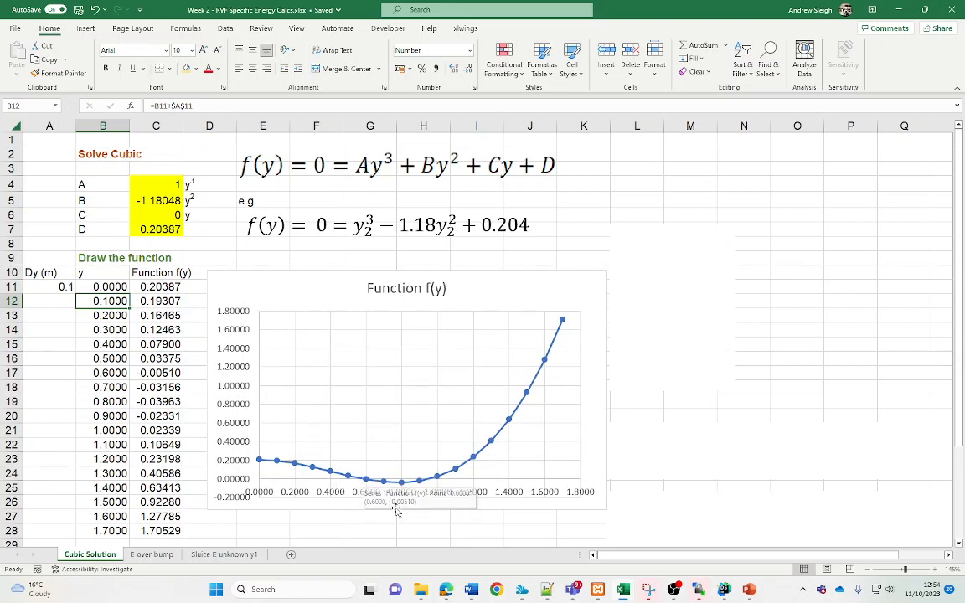
pyautogui.moveTo(428, 483)
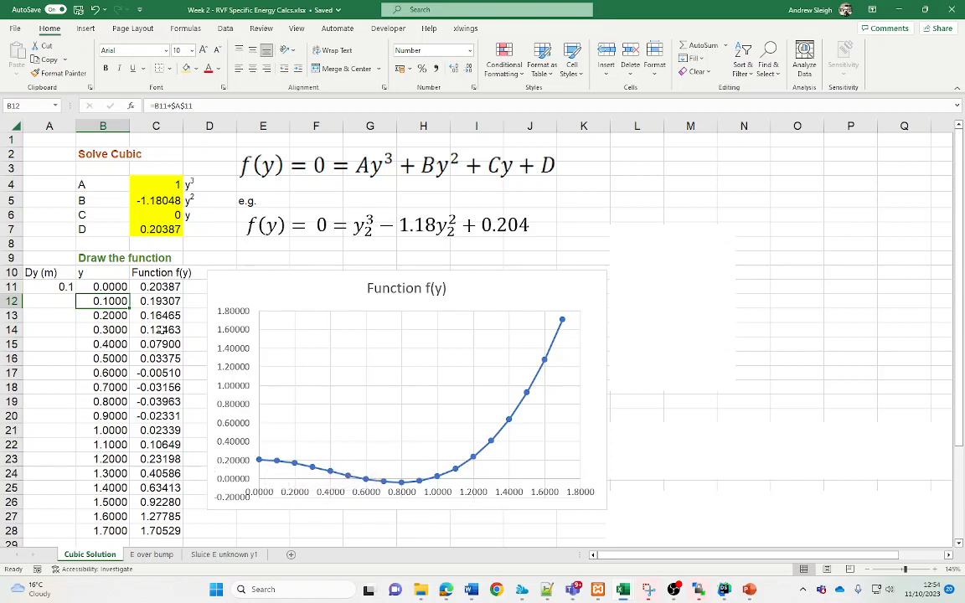
# Try starting y values of -2 and -1 in B11 to bring the negative part of the curve into the chart
pyautogui.click(115, 286)
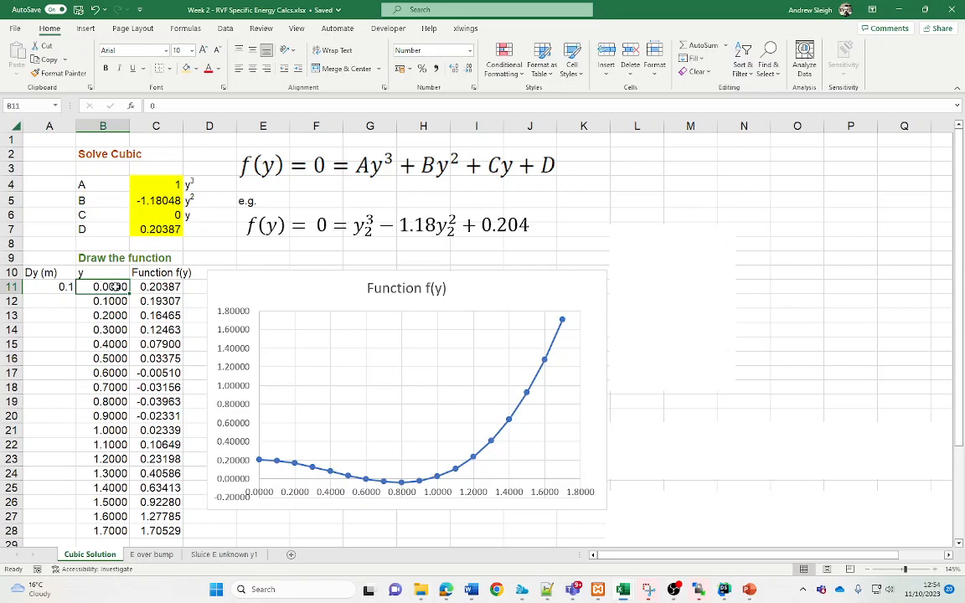
pyautogui.write('-2')
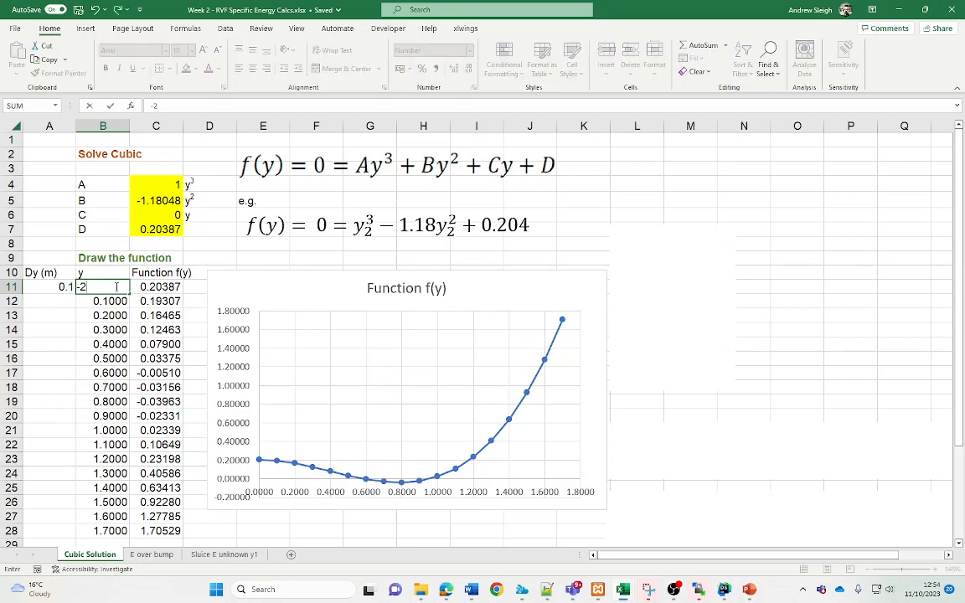
pyautogui.press('Return')
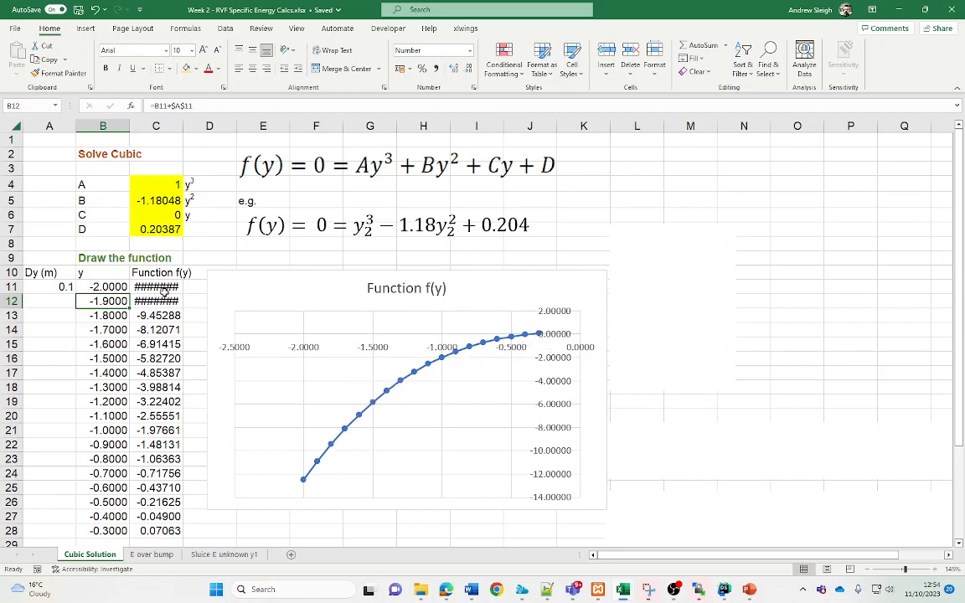
pyautogui.click(109, 288)
pyautogui.write('-1')
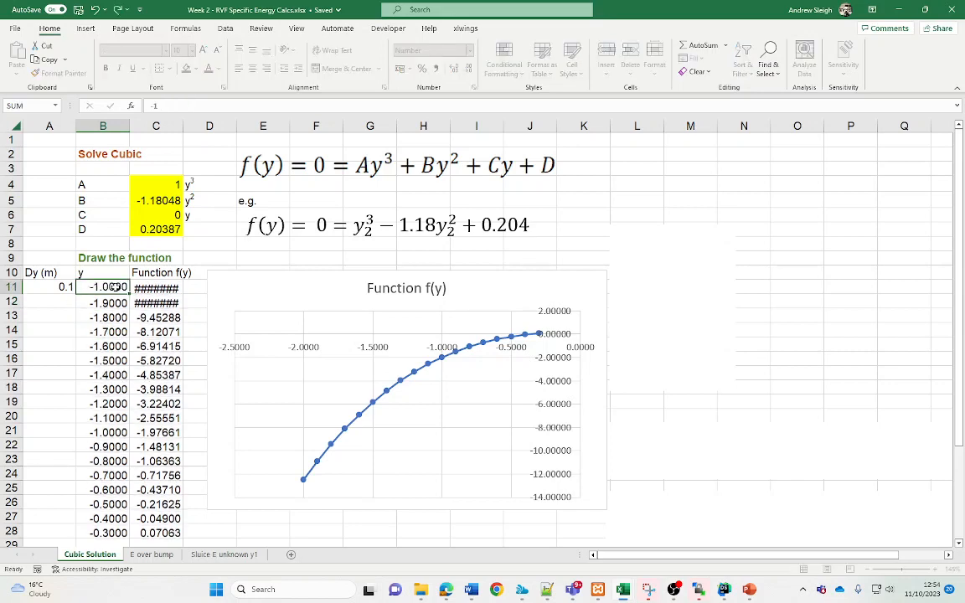
pyautogui.press('Return')
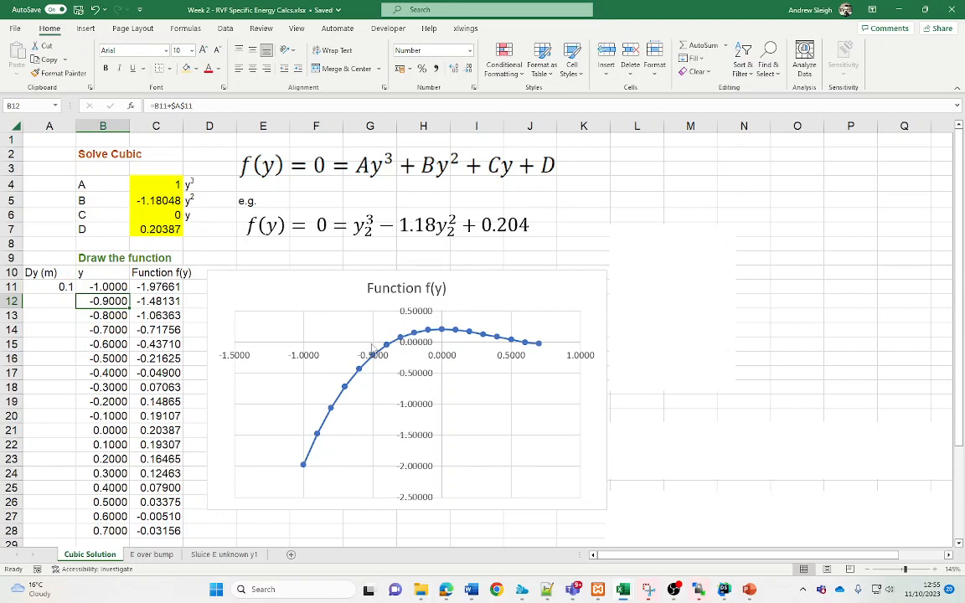
# Set the starting y value in B11 to -0.5
pyautogui.click(95, 286)
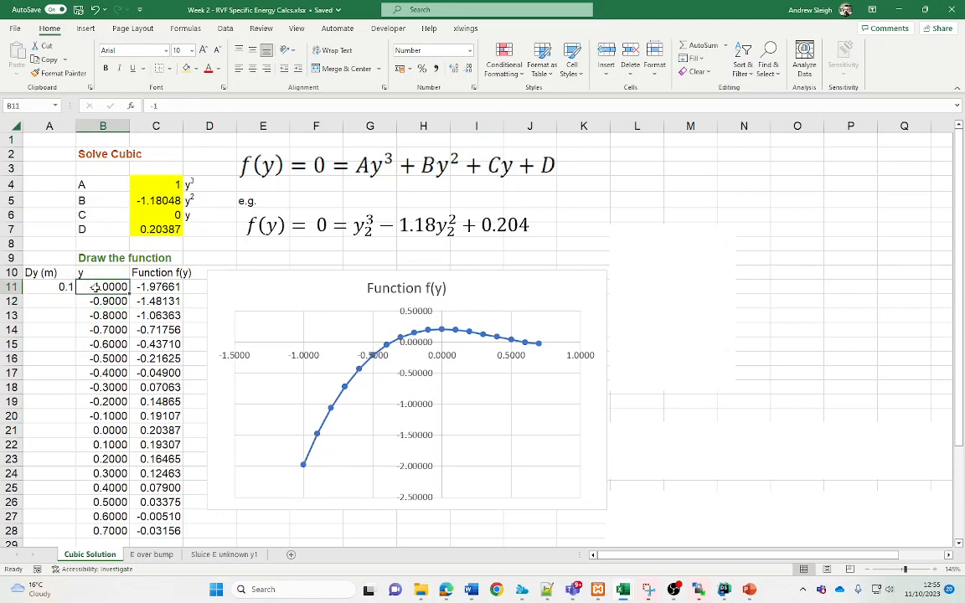
pyautogui.write('-0')
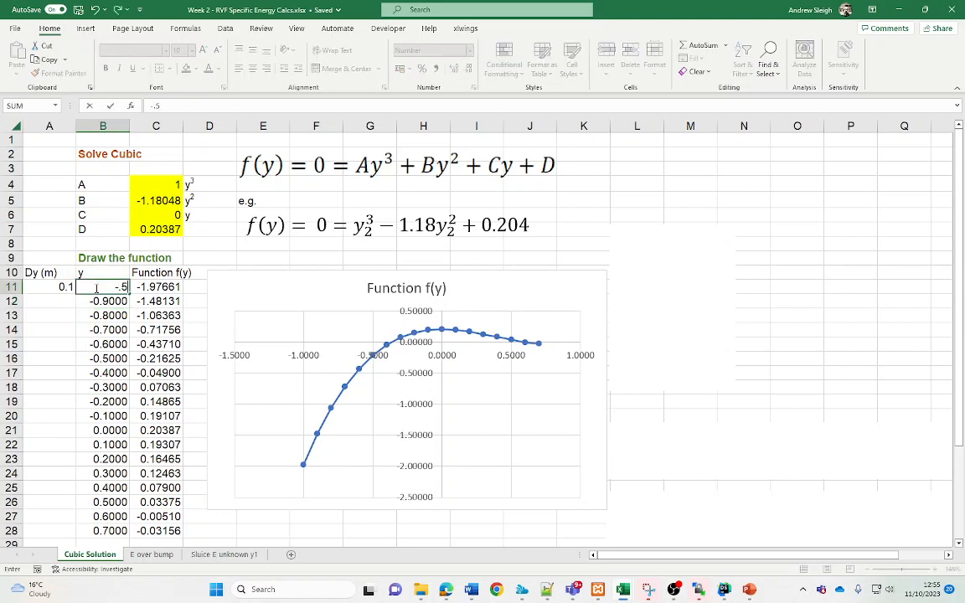
pyautogui.write('.5')
pyautogui.press('Return')
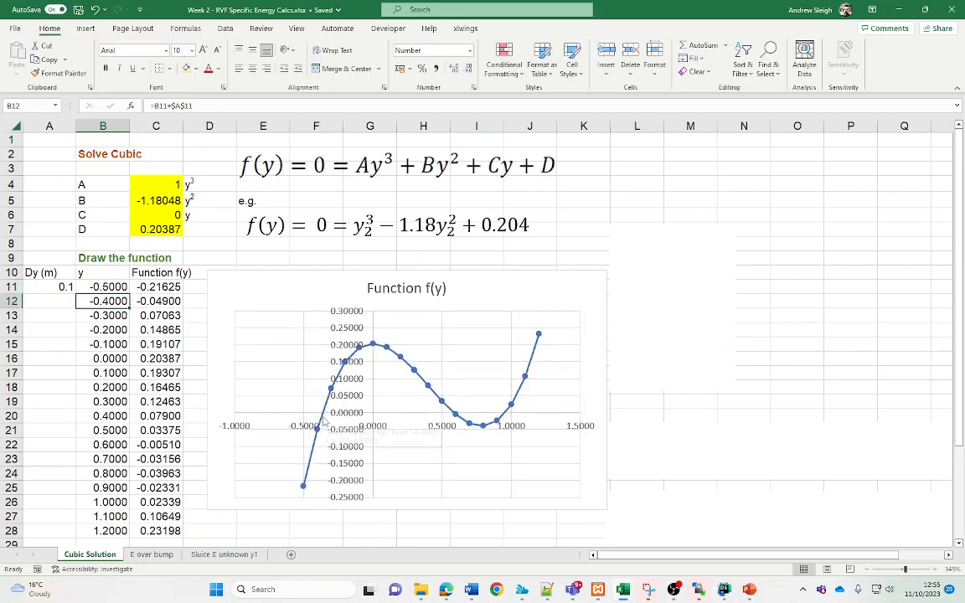
# Examine where f(y) changes sign in the chart and table, selecting the adjacent pairs C12:C13, C21:C22 and C25:C26
pyautogui.moveTo(323, 417)
pyautogui.scroll(-1, 180, 425)
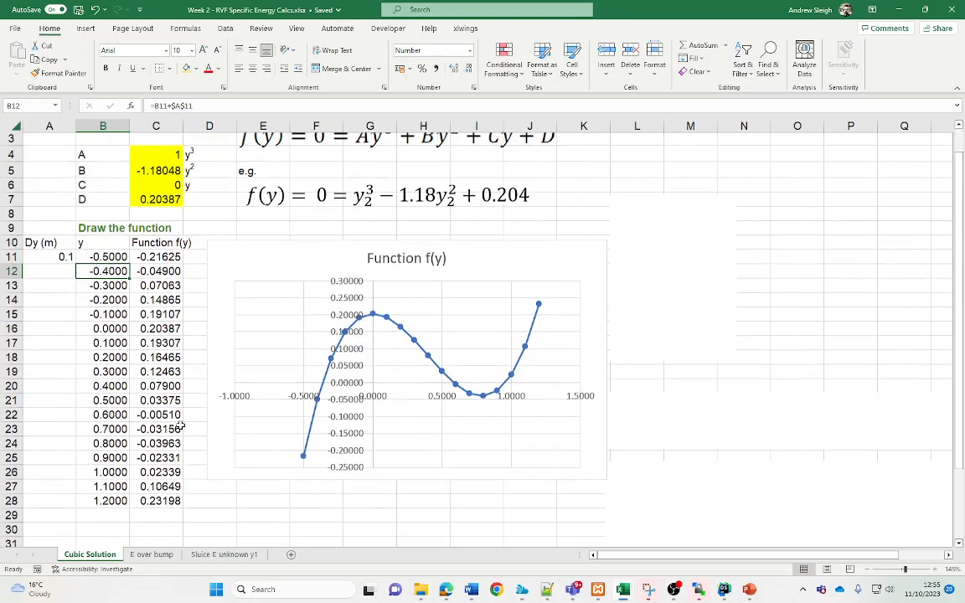
pyautogui.moveTo(156, 243); pyautogui.dragTo(164, 270)
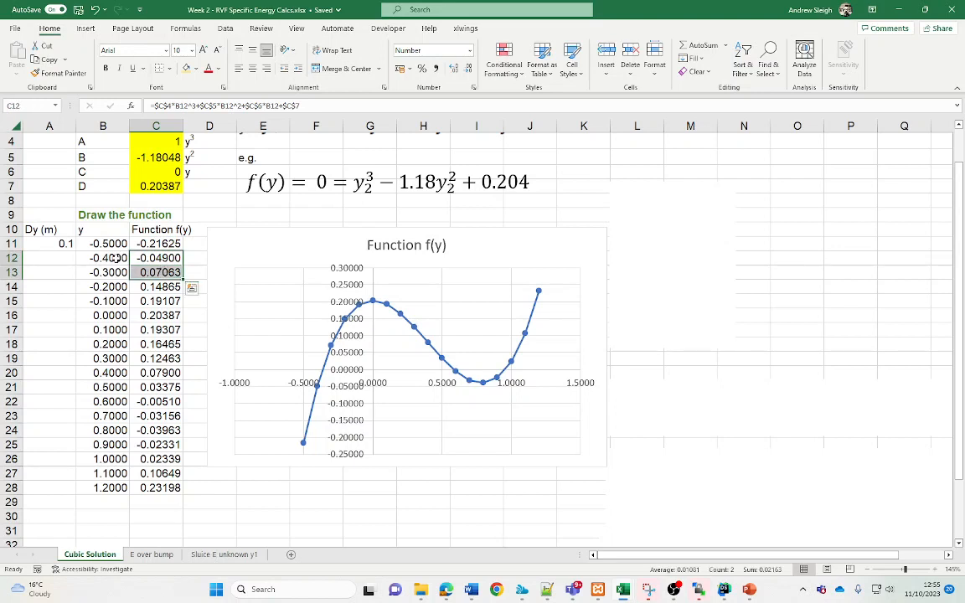
pyautogui.click(159, 358)
pyautogui.moveTo(159, 388); pyautogui.dragTo(166, 403)
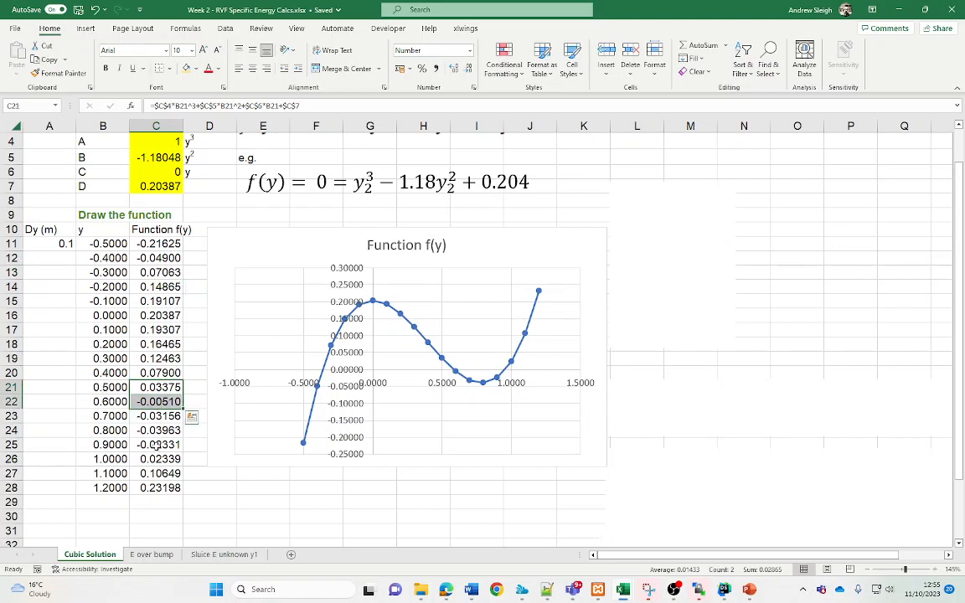
pyautogui.moveTo(156, 445); pyautogui.dragTo(157, 459)
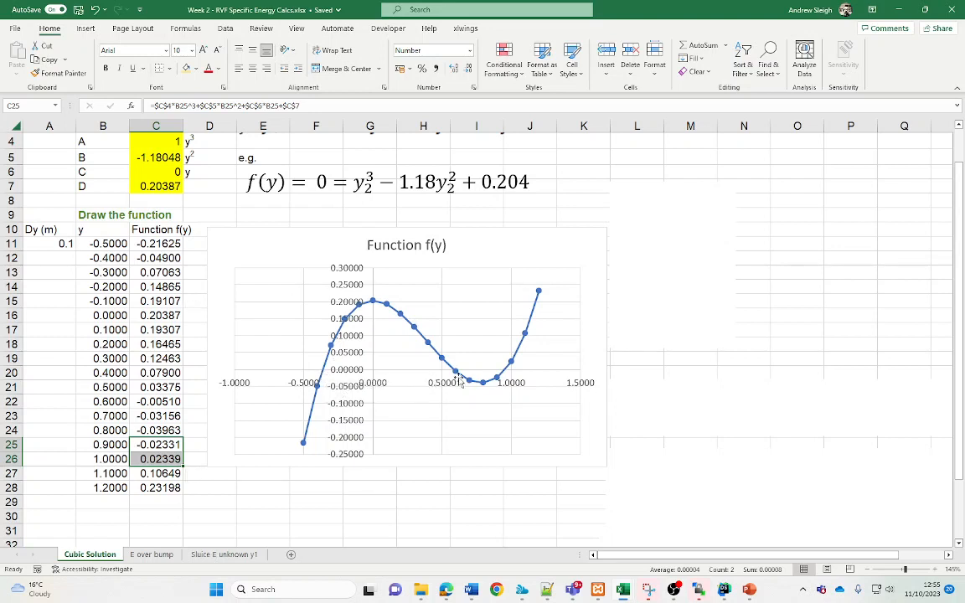
# Move the chart next to the function table and shift the upper blank rectangle aside to uncover the Secant table
pyautogui.moveTo(503, 257); pyautogui.dragTo(487, 271)
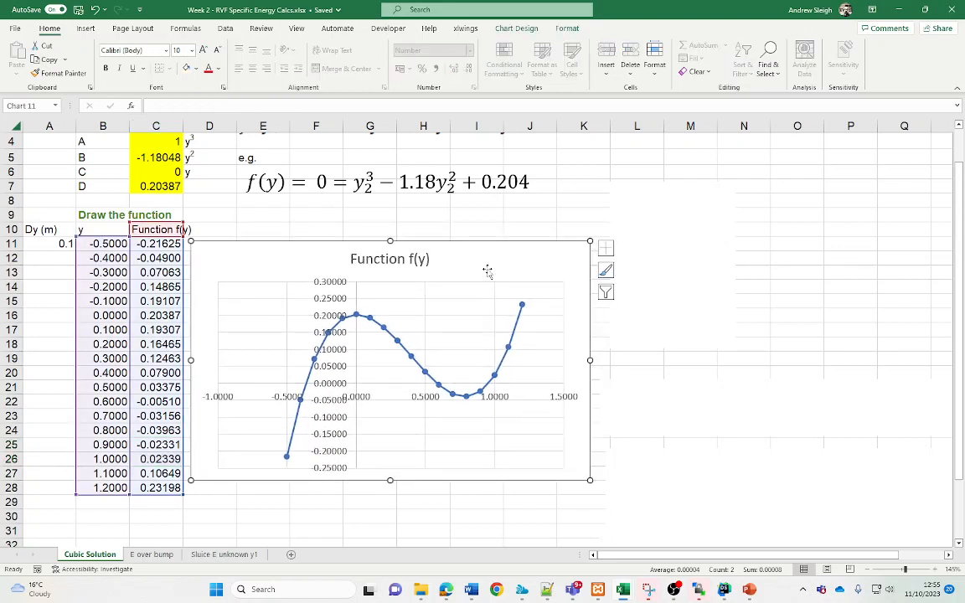
pyautogui.click(668, 266)
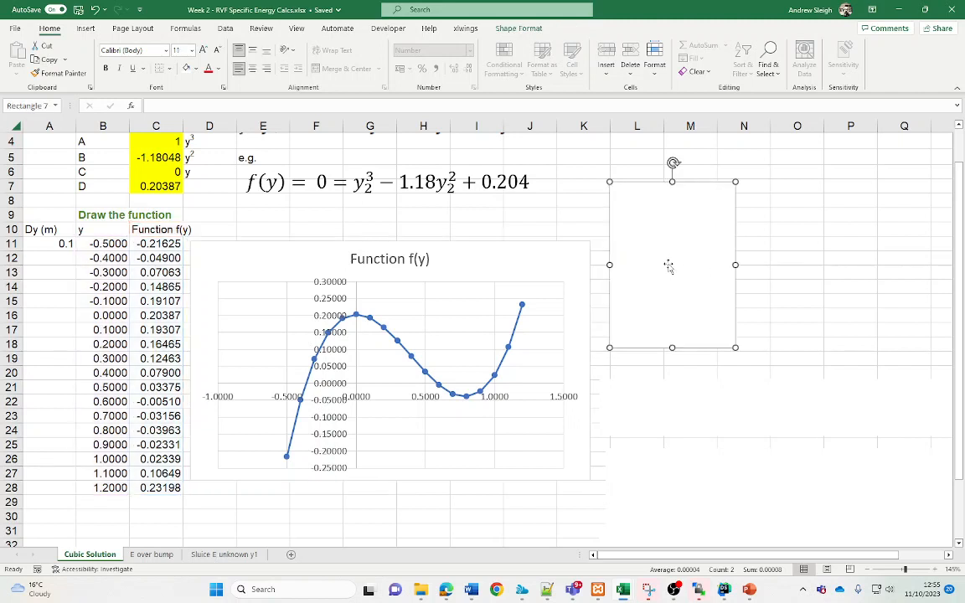
pyautogui.moveTo(675, 269); pyautogui.dragTo(821, 269)
pyautogui.click(691, 315)
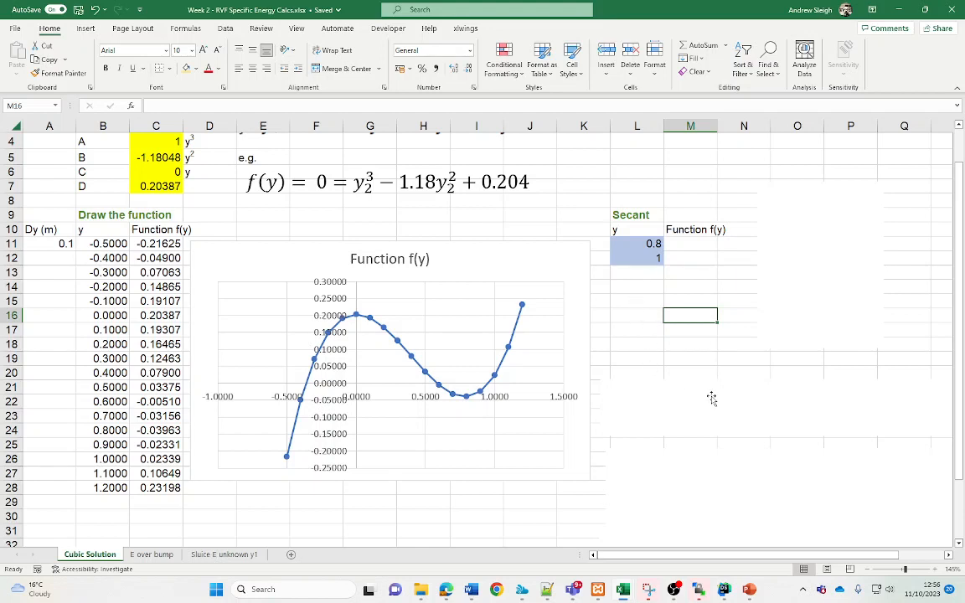
# Move the lower blank rectangle down to uncover the secant iteration formula
pyautogui.moveTo(707, 399); pyautogui.dragTo(723, 430)
pyautogui.scroll(-1, 730, 544)
pyautogui.scroll(4, 722, 384)
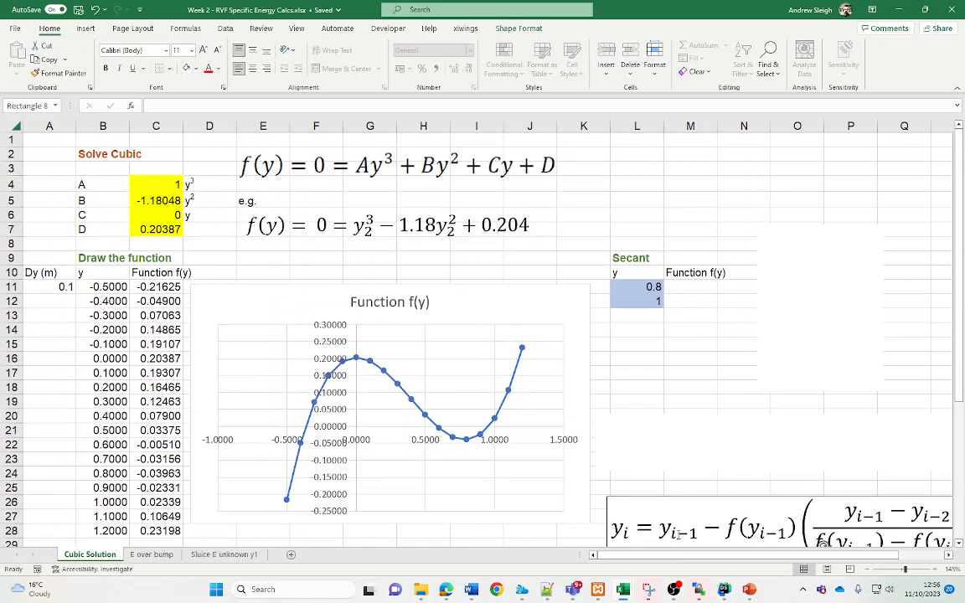
pyautogui.moveTo(721, 556); pyautogui.dragTo(771, 559)
pyautogui.scroll(-2, 769, 381)
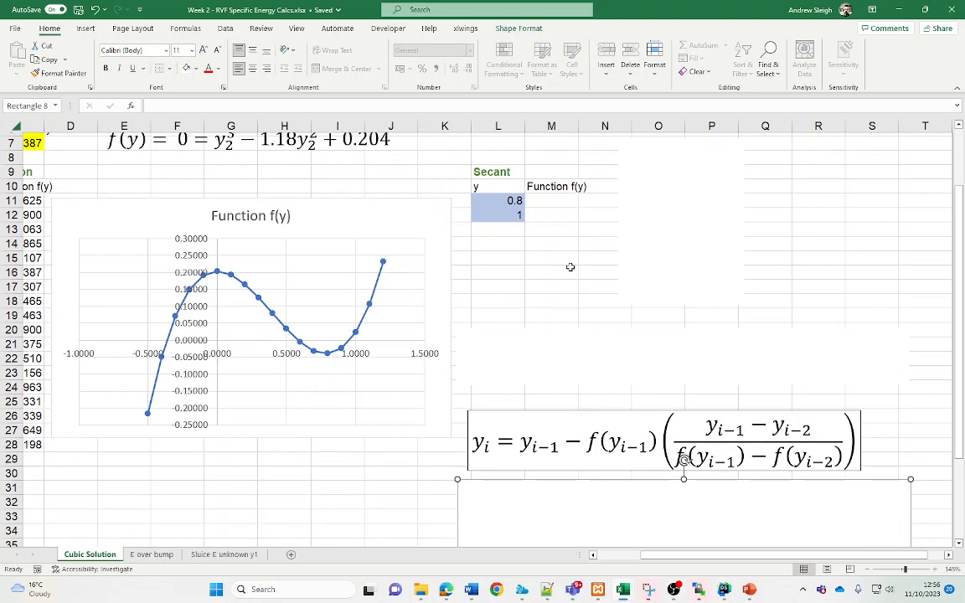
# Copy the f(y) formulas from C11:C12 into M11:M12 beside the two starting y guesses in the Secant table
pyautogui.click(529, 202)
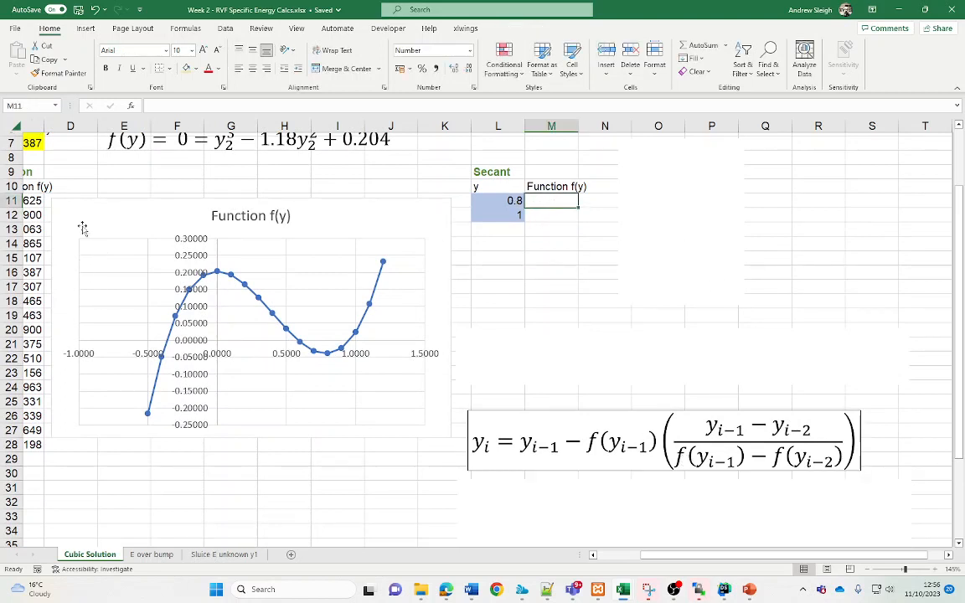
pyautogui.moveTo(653, 565); pyautogui.dragTo(636, 562)
pyautogui.click(554, 203)
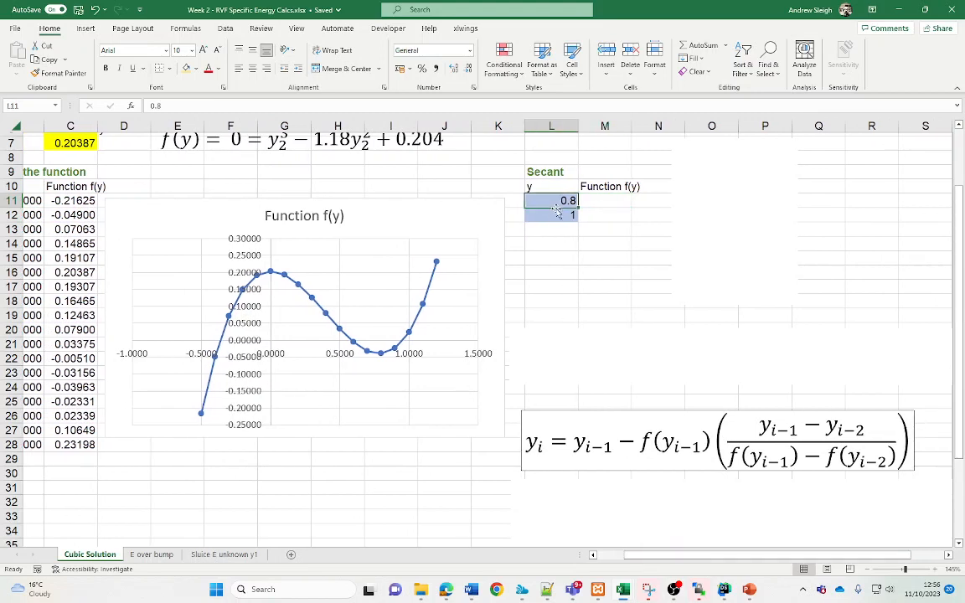
pyautogui.click(556, 217)
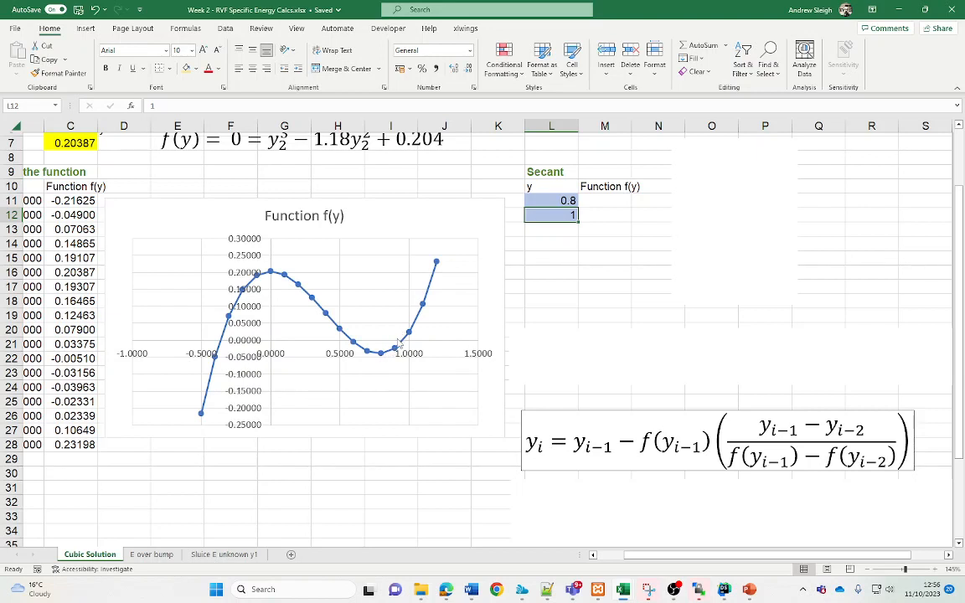
pyautogui.moveTo(401, 346)
pyautogui.moveTo(74, 201); pyautogui.dragTo(81, 216)
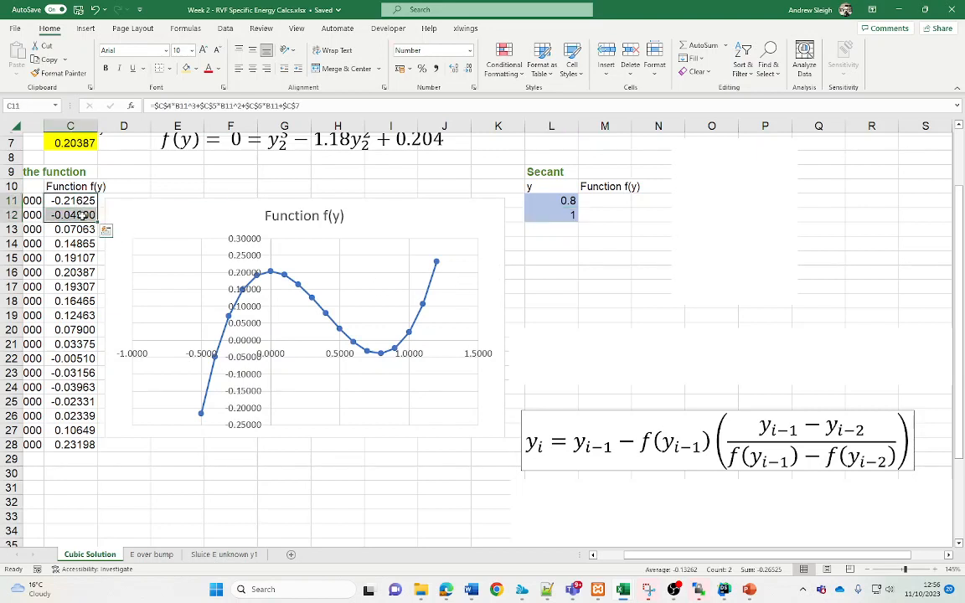
pyautogui.hotkey('ctrl', 'c')
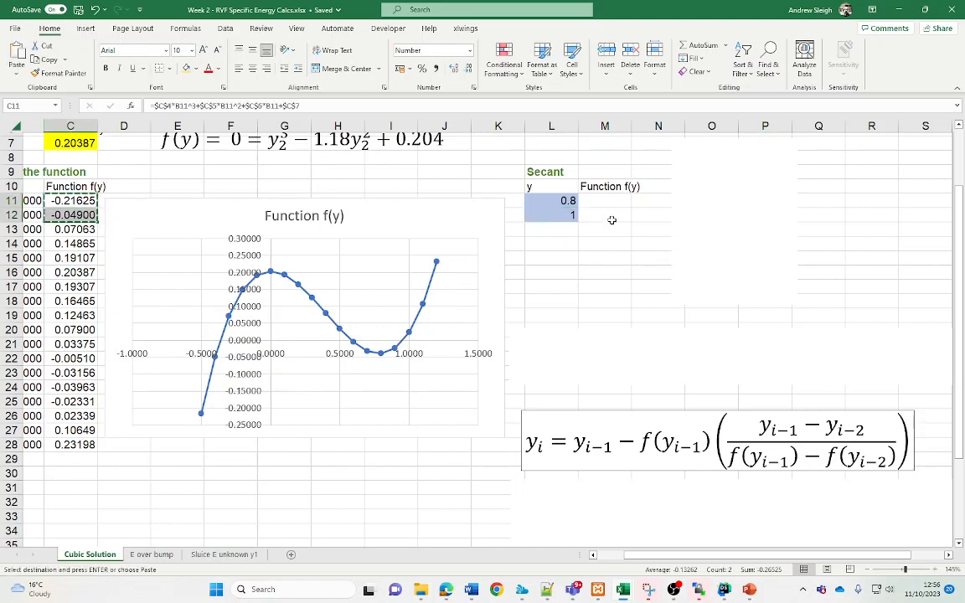
pyautogui.click(605, 201)
pyautogui.hotkey('ctrl', 'v')
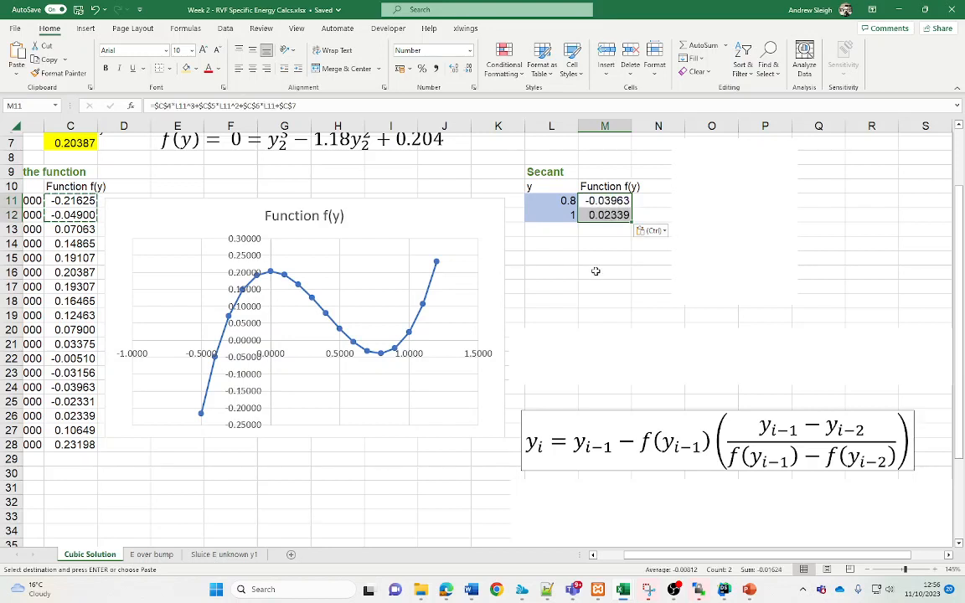
pyautogui.click(606, 216)
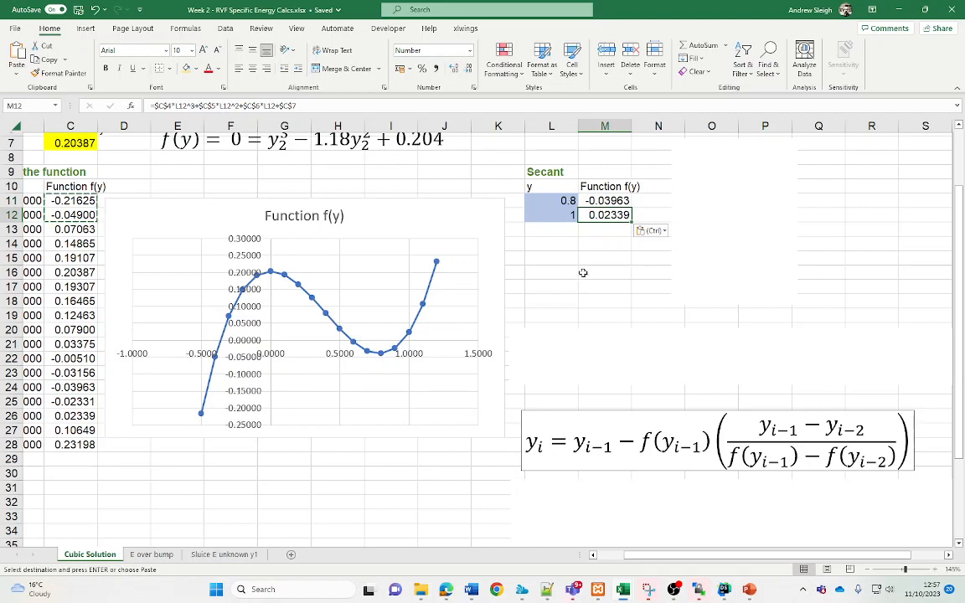
# Enter the secant iteration formula =L12-M12*((L12-L11)/(M12-M11)) in L13
pyautogui.click(555, 232)
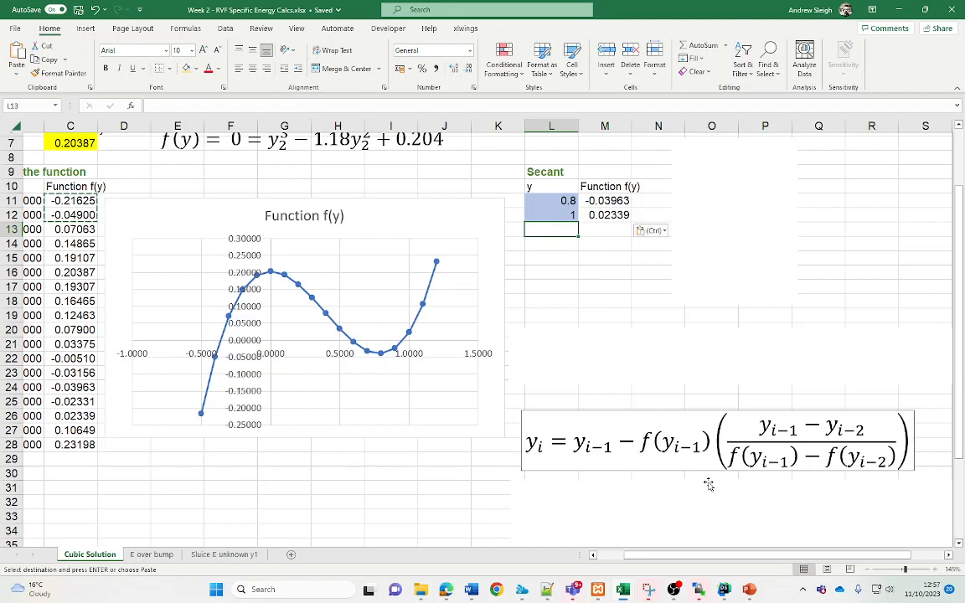
pyautogui.write('=')
pyautogui.click(551, 215)
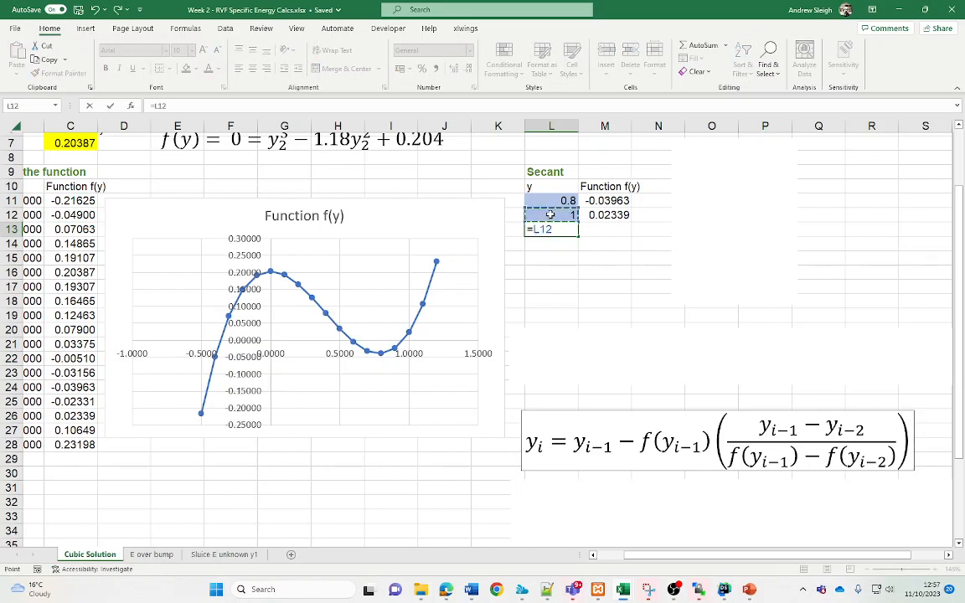
pyautogui.write('-')
pyautogui.click(600, 215)
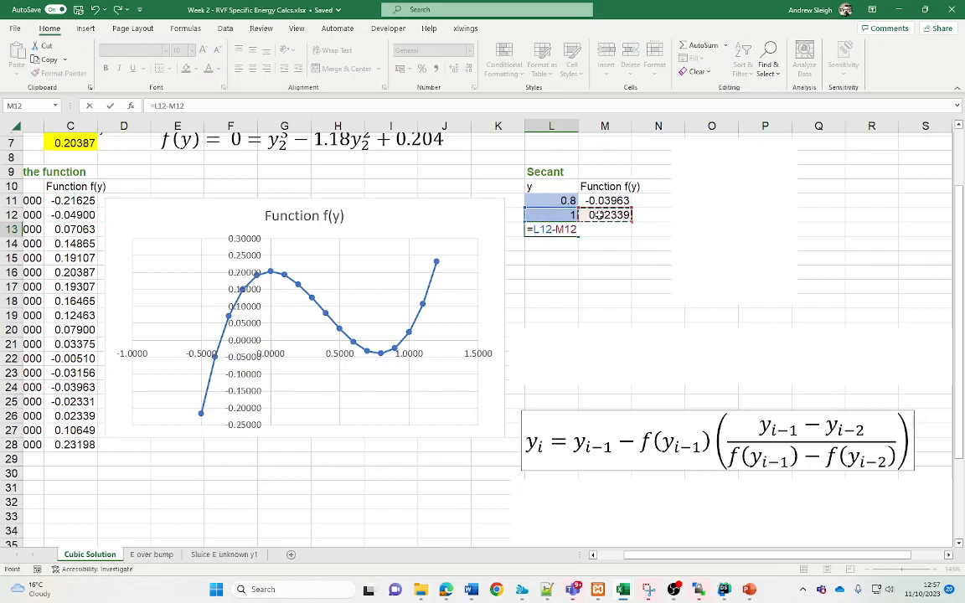
pyautogui.write('*((')
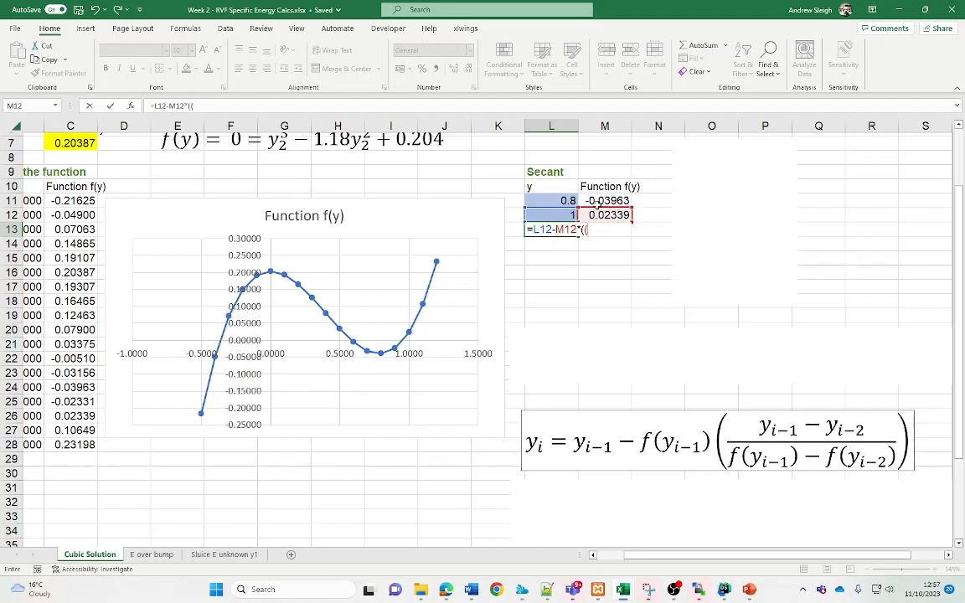
pyautogui.click(557, 215)
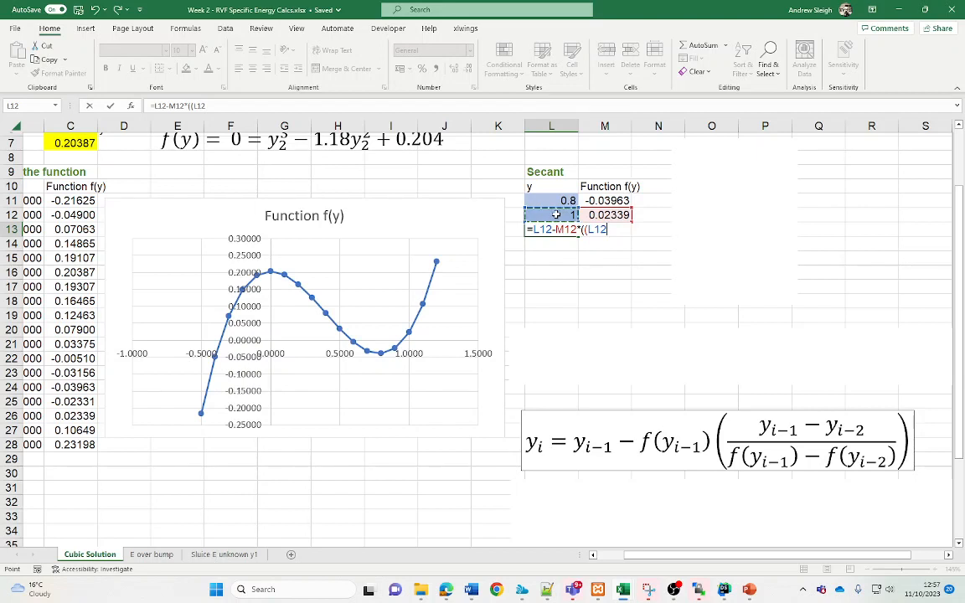
pyautogui.write('-')
pyautogui.click(560, 200)
pyautogui.write(')')
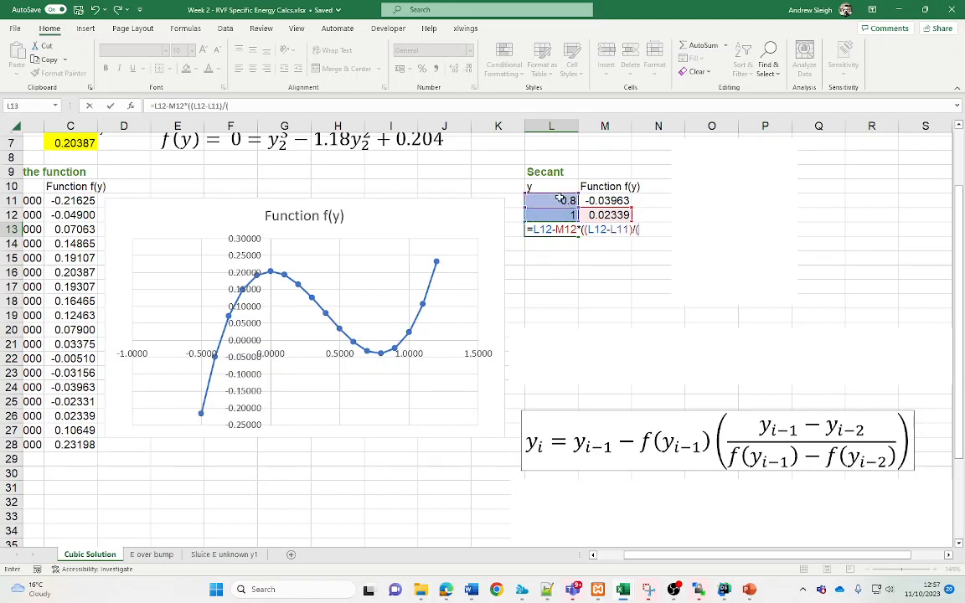
pyautogui.write('/(')
pyautogui.click(595, 215)
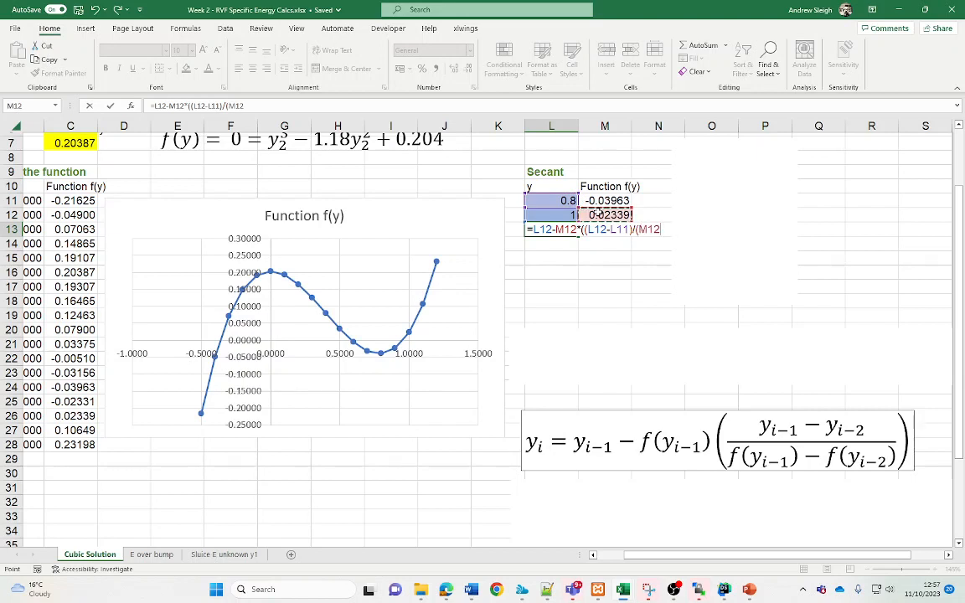
pyautogui.write('-')
pyautogui.click(605, 201)
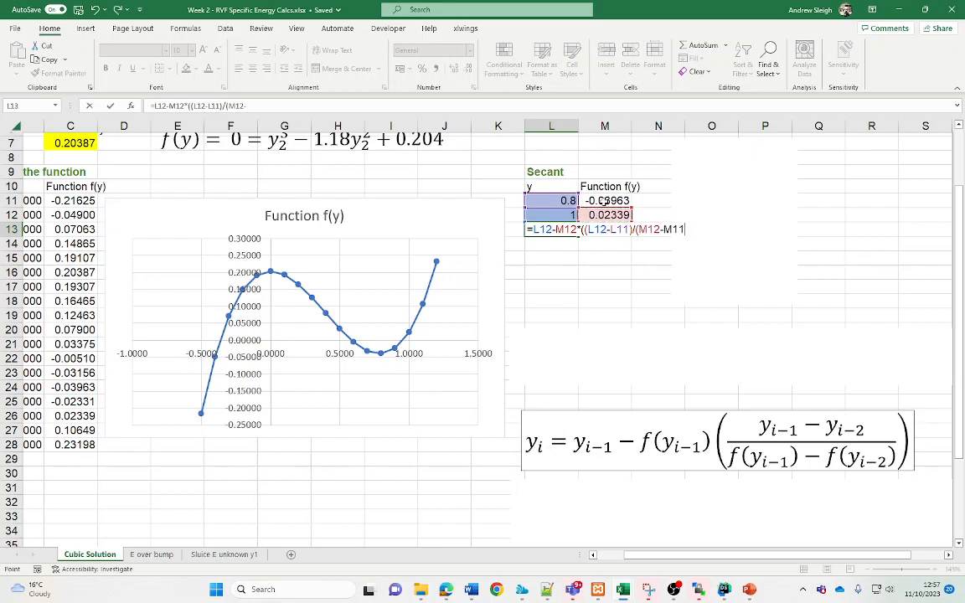
pyautogui.write('))')
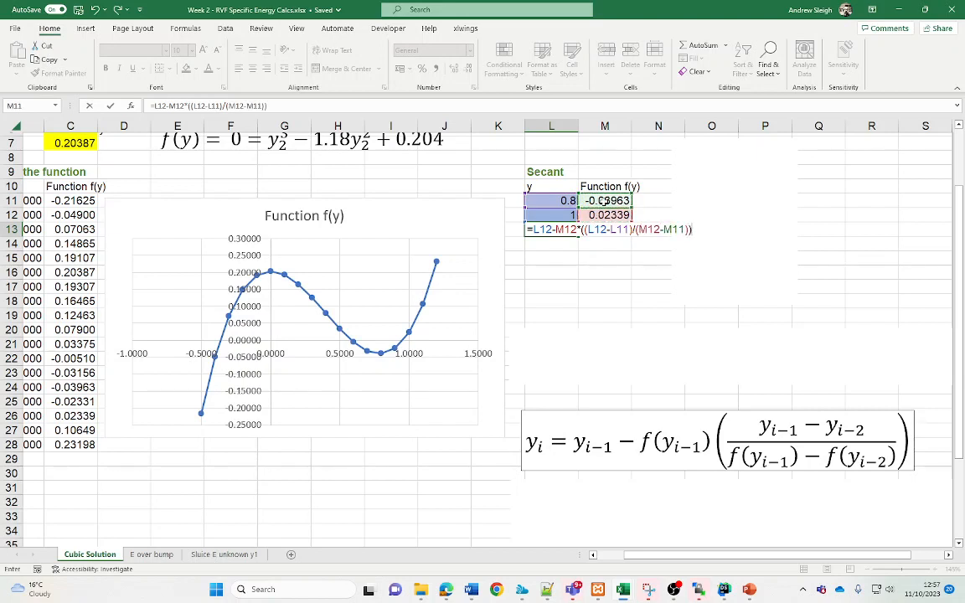
pyautogui.press('Return')
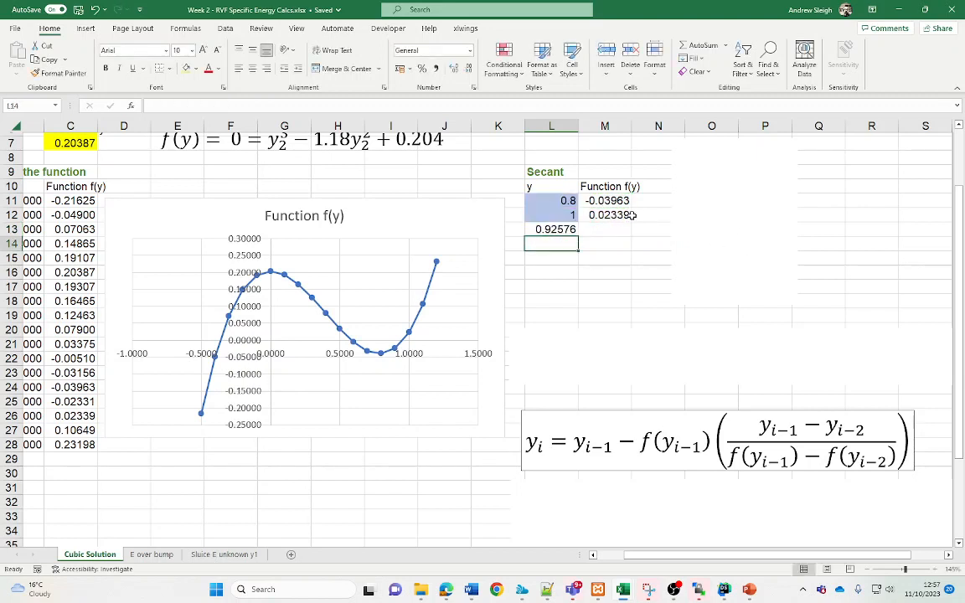
# Fill the f(y) formula from M12 into M13, and fill L13:M13 down through row 19
pyautogui.click(631, 216)
pyautogui.moveTo(633, 220); pyautogui.dragTo(634, 234)
pyautogui.click(592, 243)
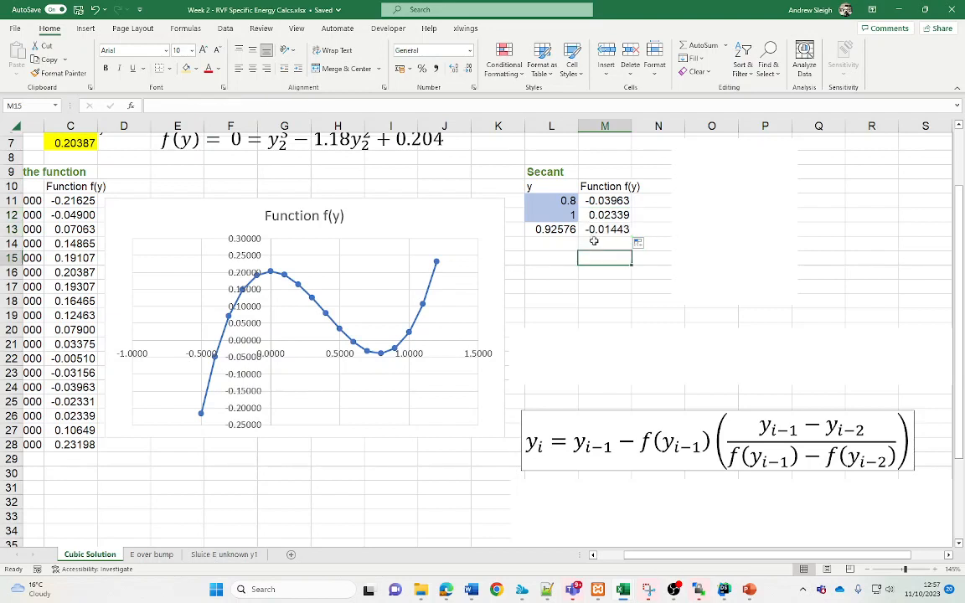
pyautogui.moveTo(558, 232); pyautogui.dragTo(598, 236)
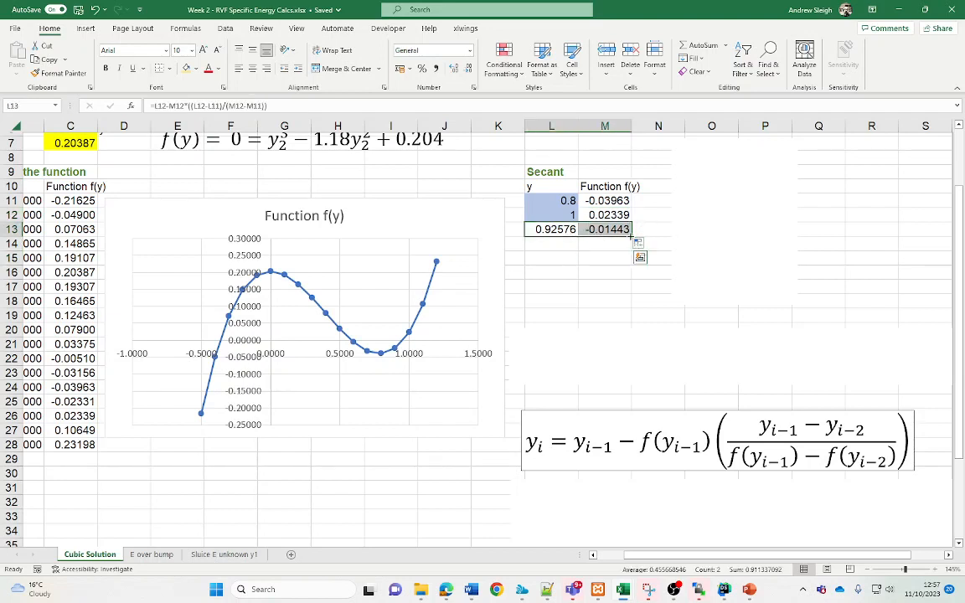
pyautogui.moveTo(632, 237); pyautogui.dragTo(633, 317)
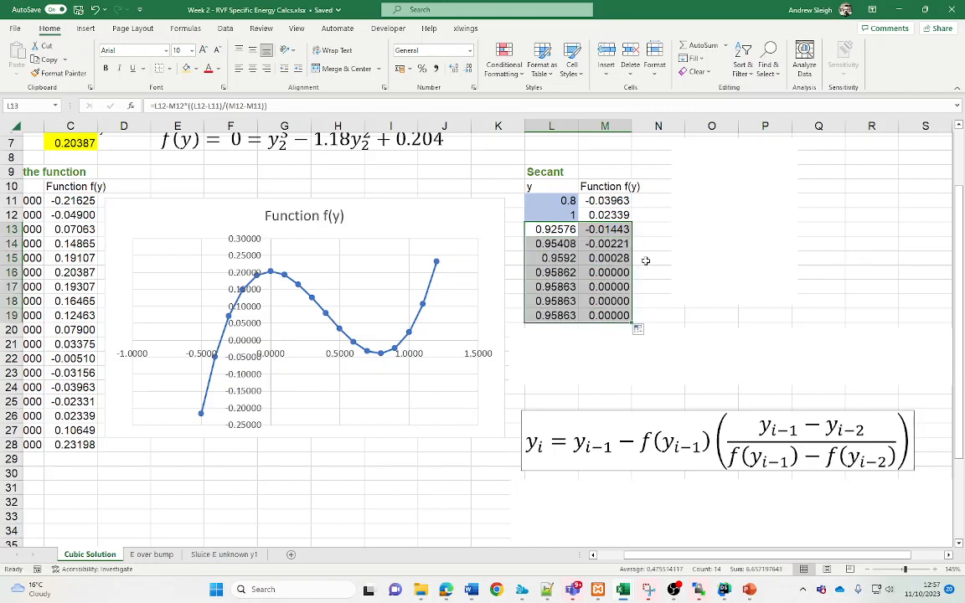
# Check the secant iterations in rows 15 and 16, and format the y values in L13:L19 to four decimal places
pyautogui.click(609, 258)
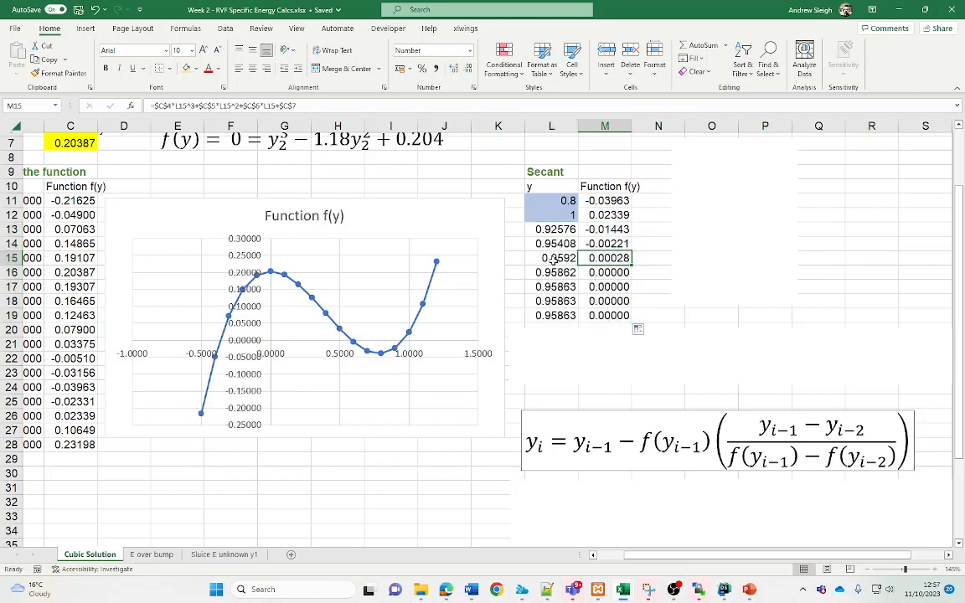
pyautogui.moveTo(556, 259); pyautogui.dragTo(611, 272)
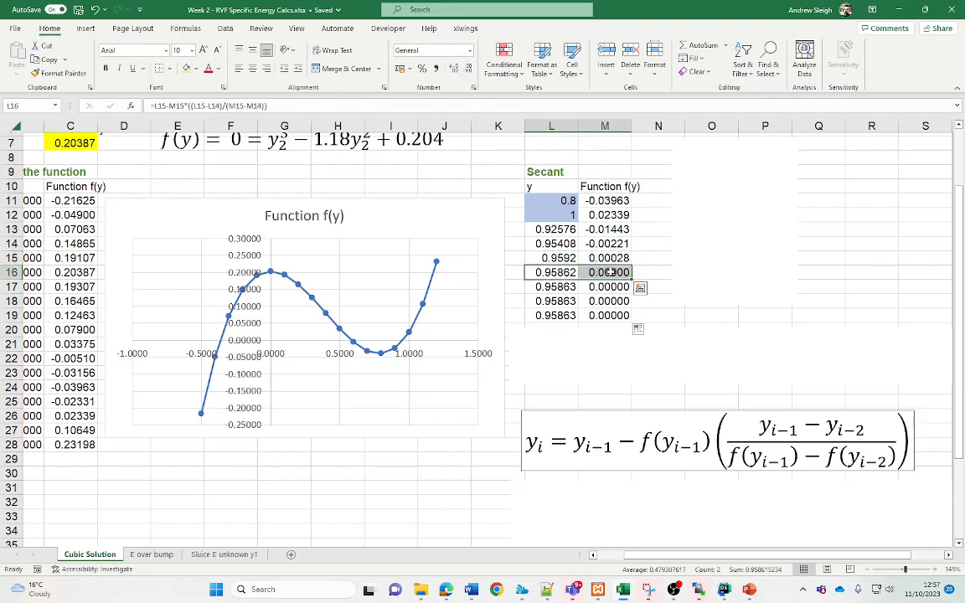
pyautogui.moveTo(545, 229); pyautogui.dragTo(536, 312)
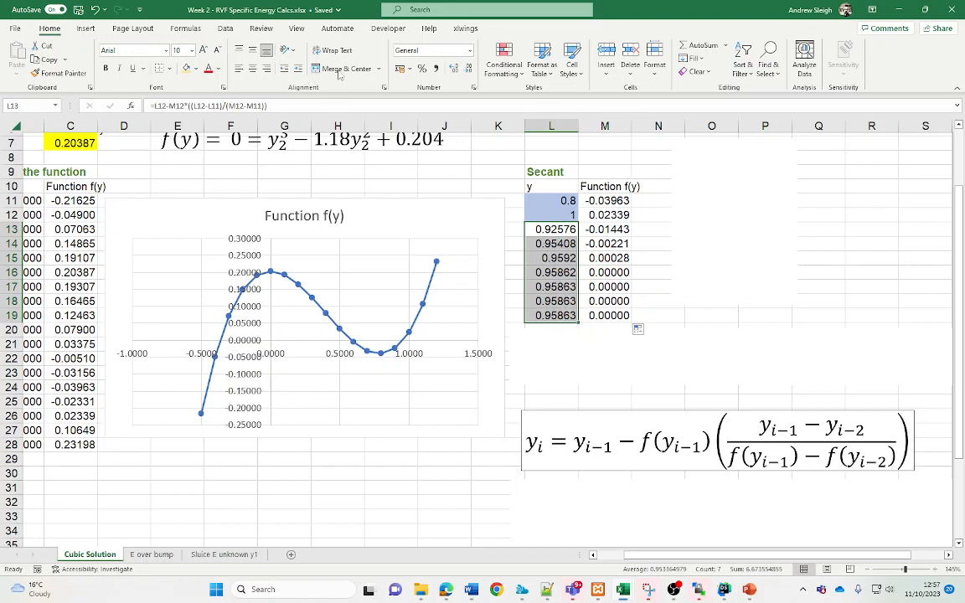
pyautogui.click(468, 71)
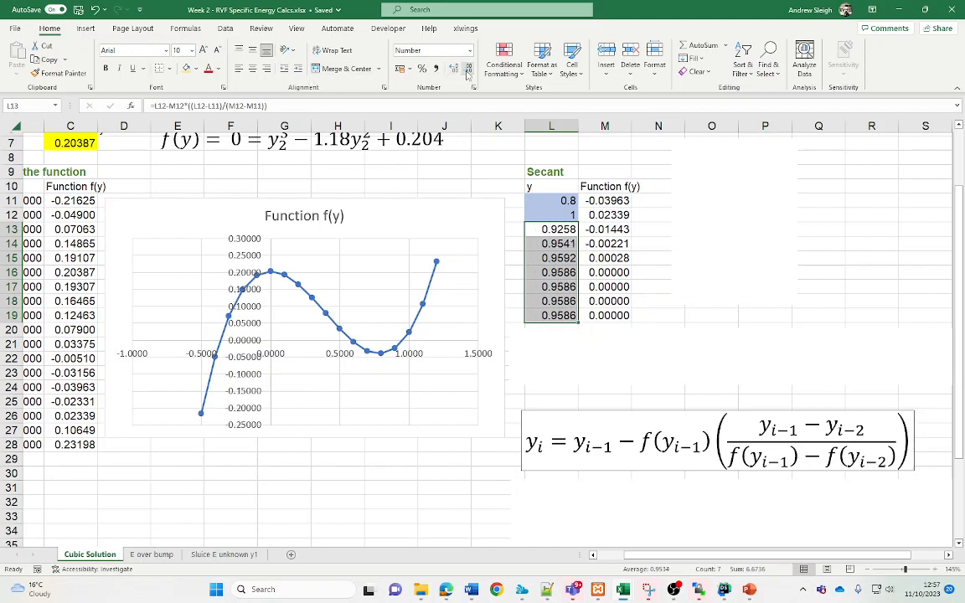
pyautogui.click(468, 72)
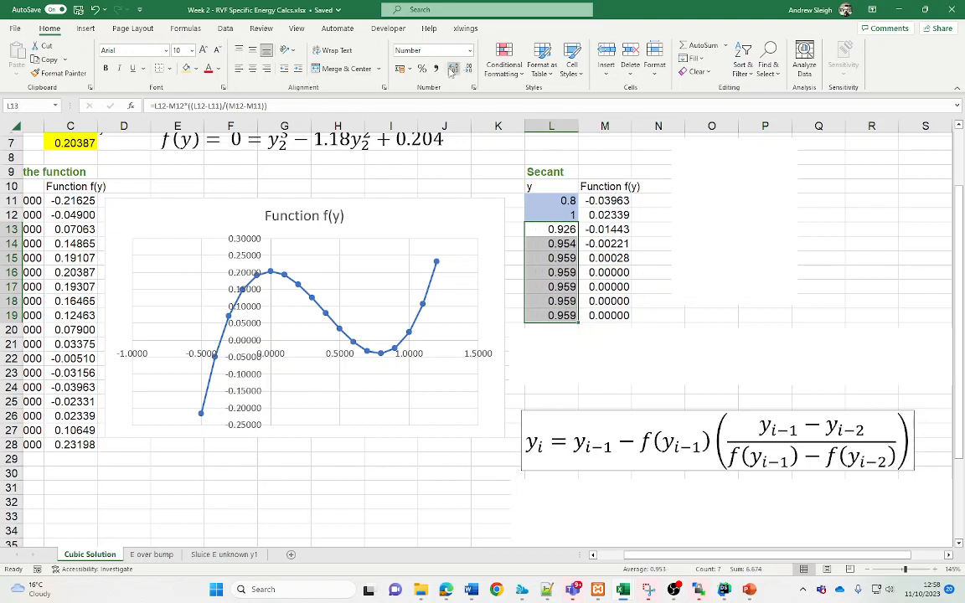
pyautogui.click(452, 70)
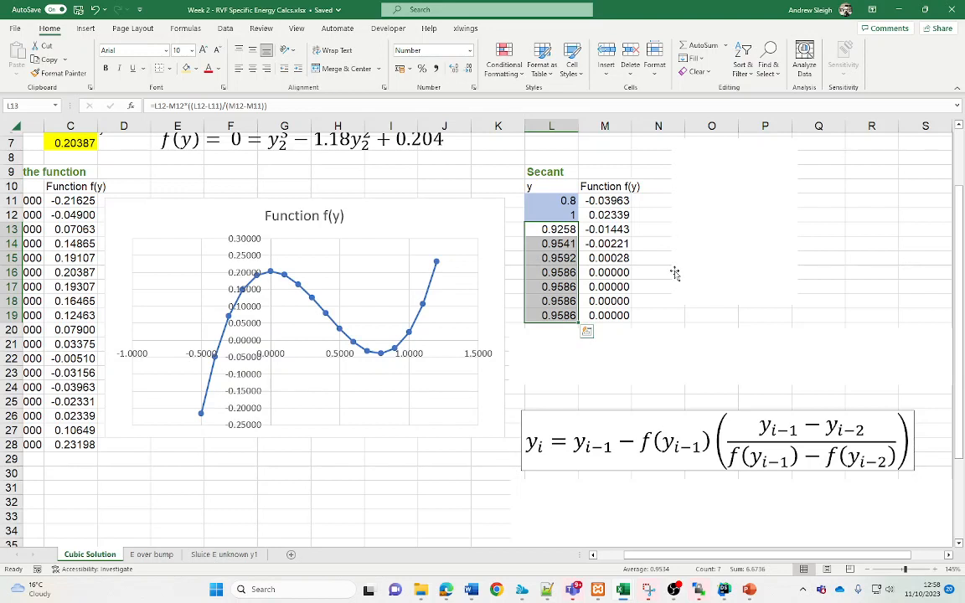
# Move the upper blank rectangle farther from the Secant table to clear column O, and select O11
pyautogui.click(566, 273)
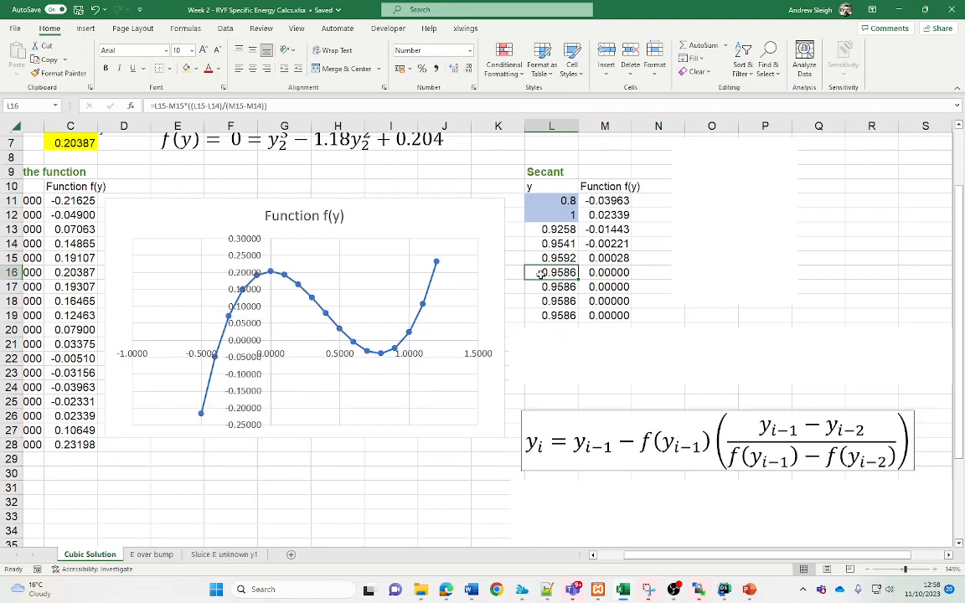
pyautogui.moveTo(729, 223); pyautogui.dragTo(828, 240)
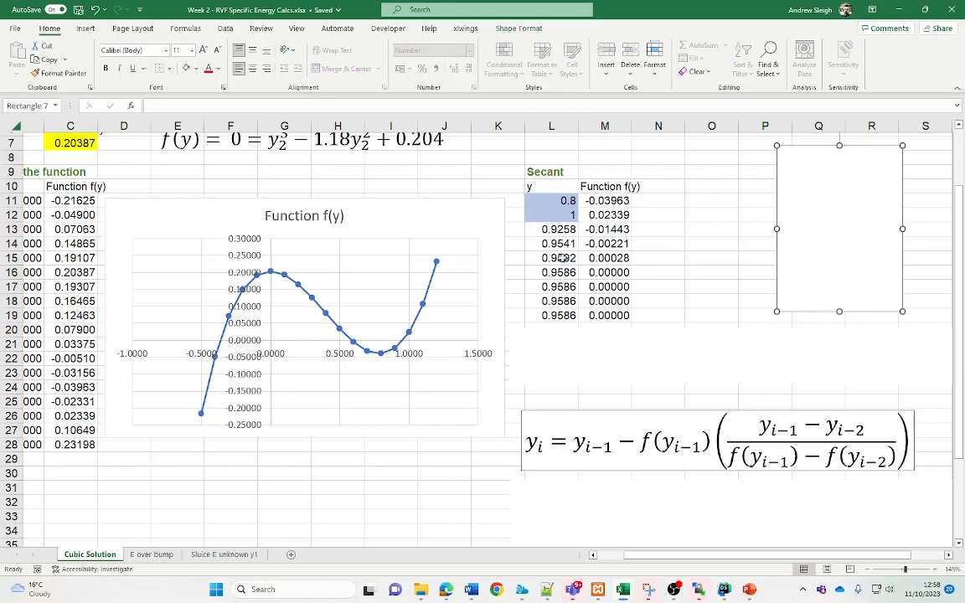
pyautogui.click(558, 272)
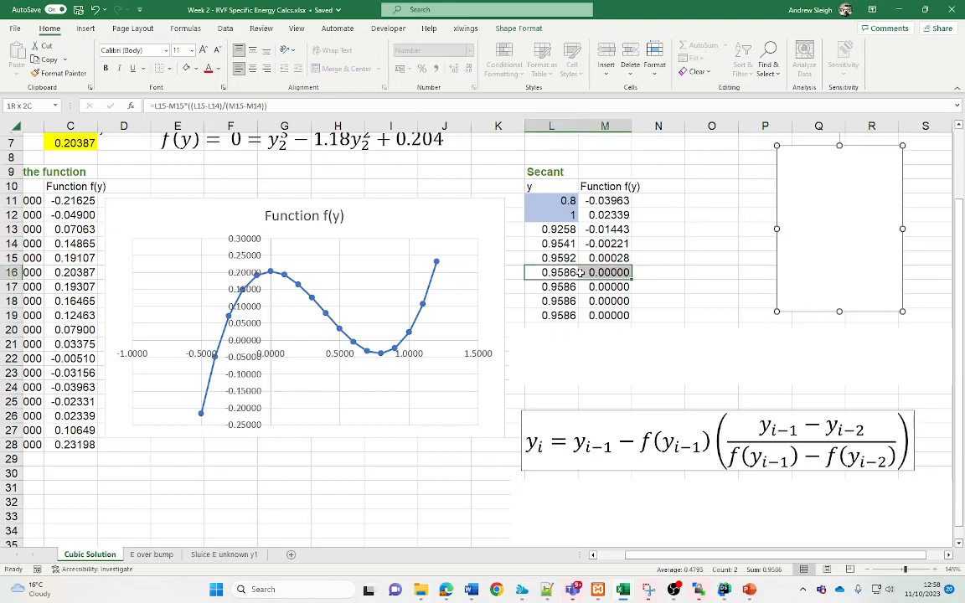
pyautogui.click(692, 201)
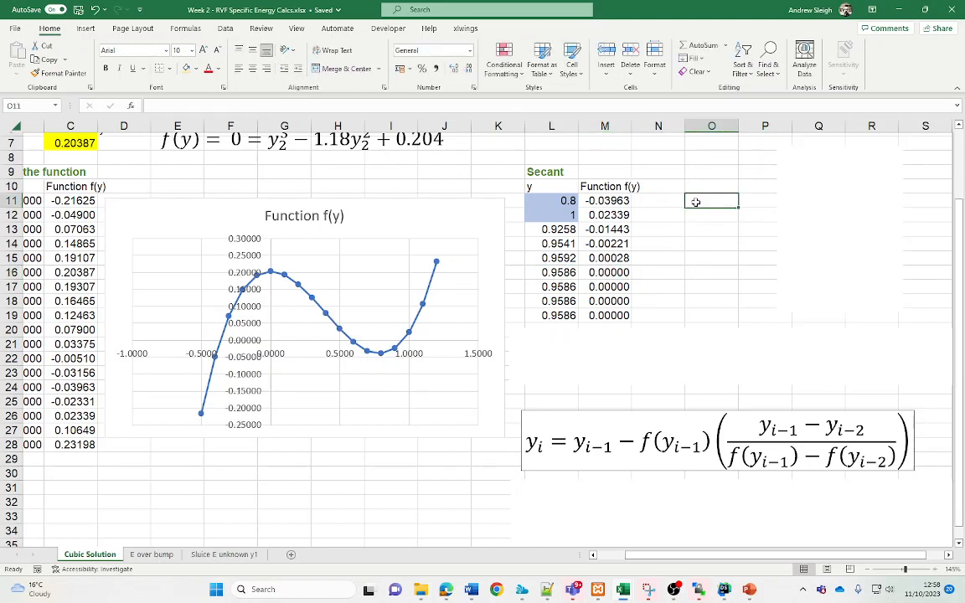
# Enter the label y solutions in O11 and record the first root, 0.9586, in O12
pyautogui.write('y')
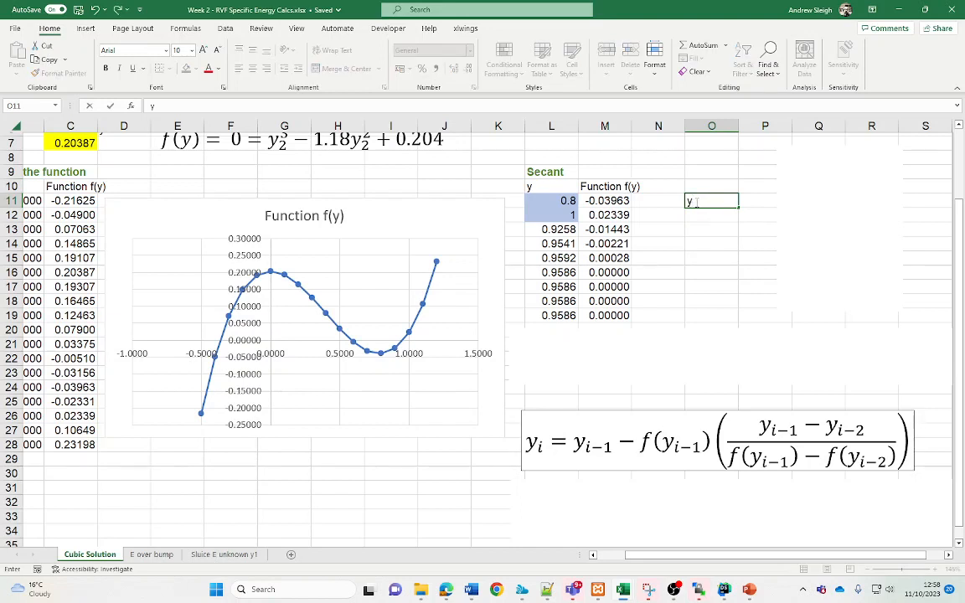
pyautogui.press('Return')
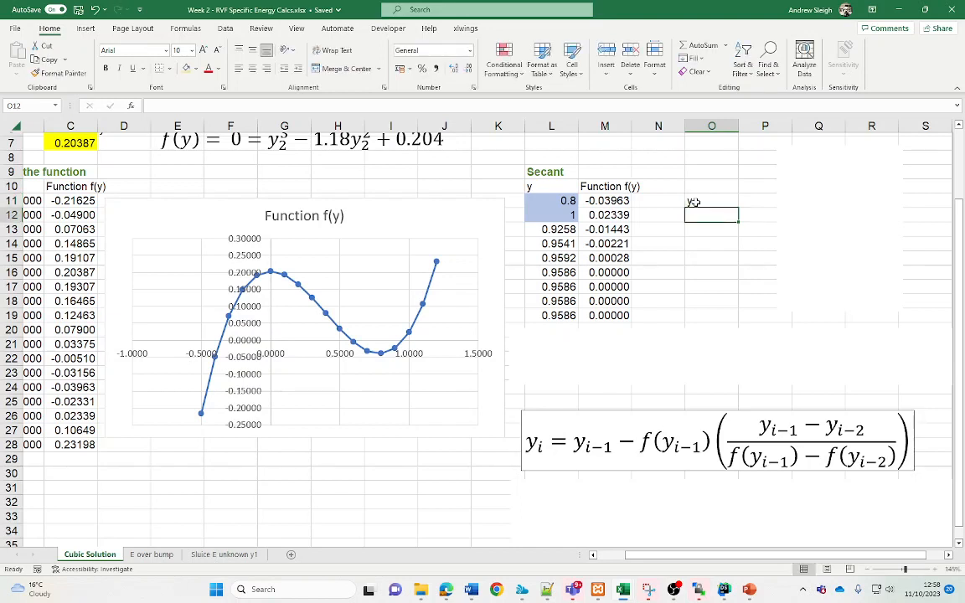
pyautogui.click(694, 202)
pyautogui.write('y')
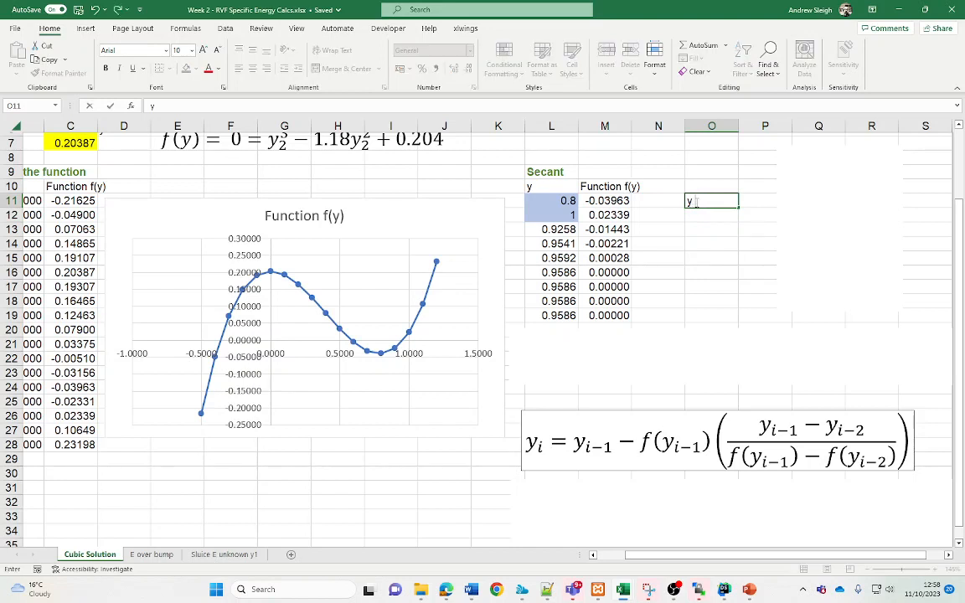
pyautogui.write(' solutions')
pyautogui.press('Return')
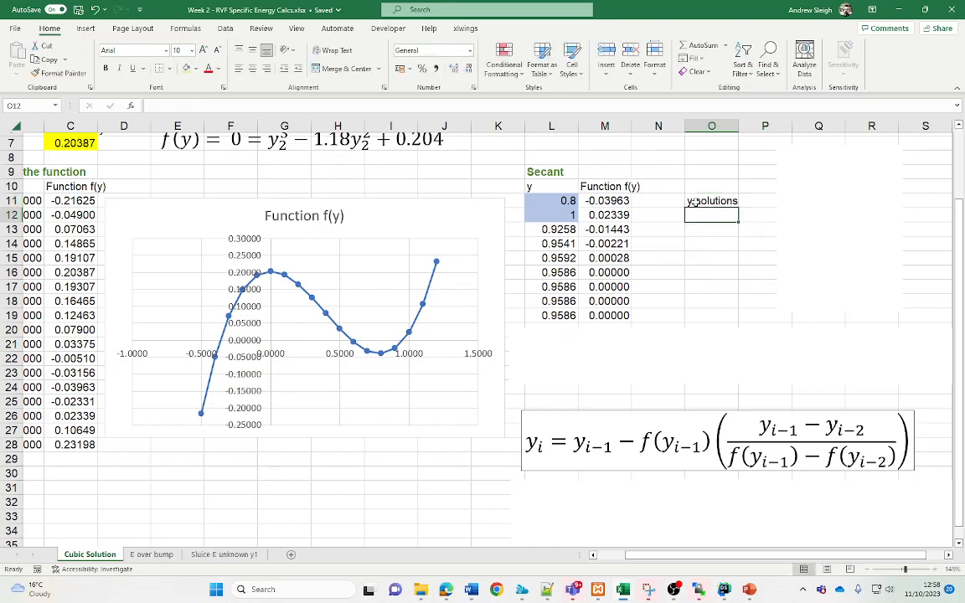
pyautogui.write('0.9')
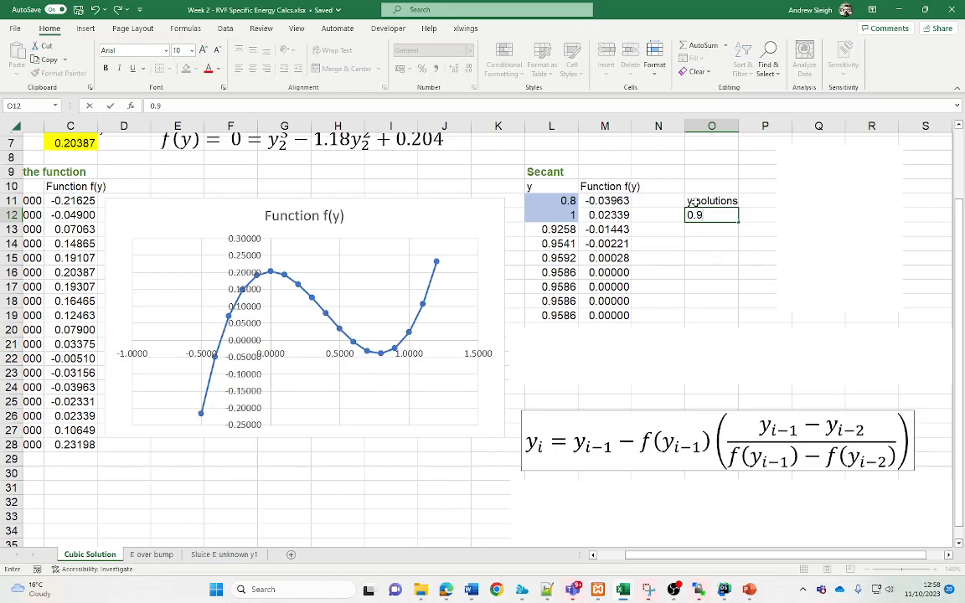
pyautogui.write('586')
pyautogui.press('Return')
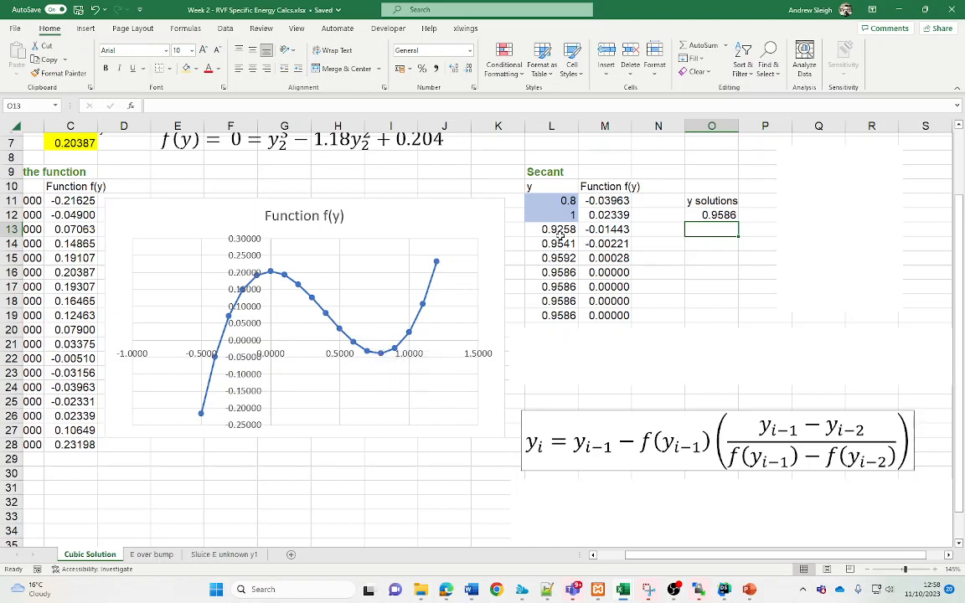
# Set the secant starting guesses to 0.5 in L11 and 0.7 in L12
pyautogui.click(567, 202)
pyautogui.write('0')
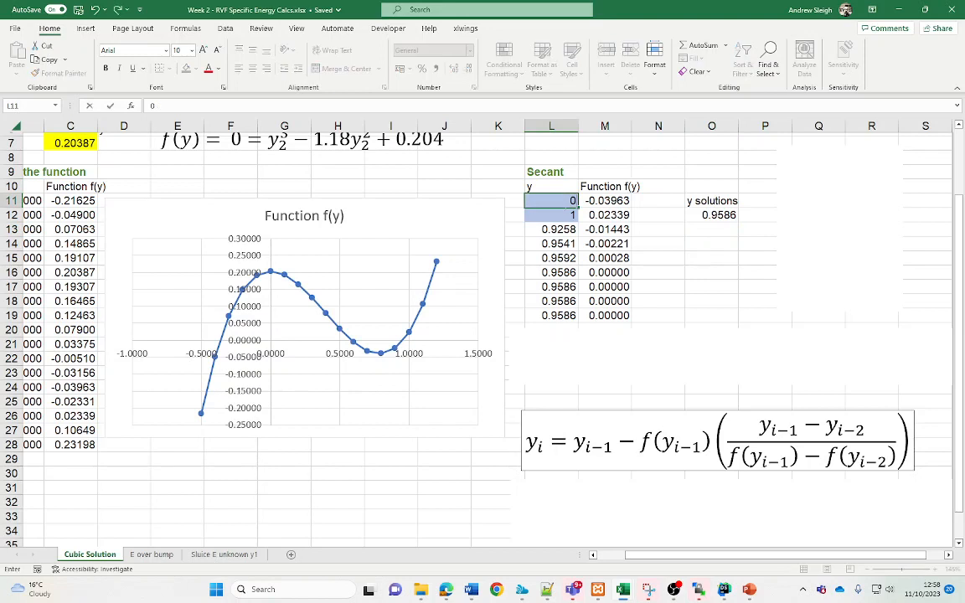
pyautogui.write('.5')
pyautogui.press('Return')
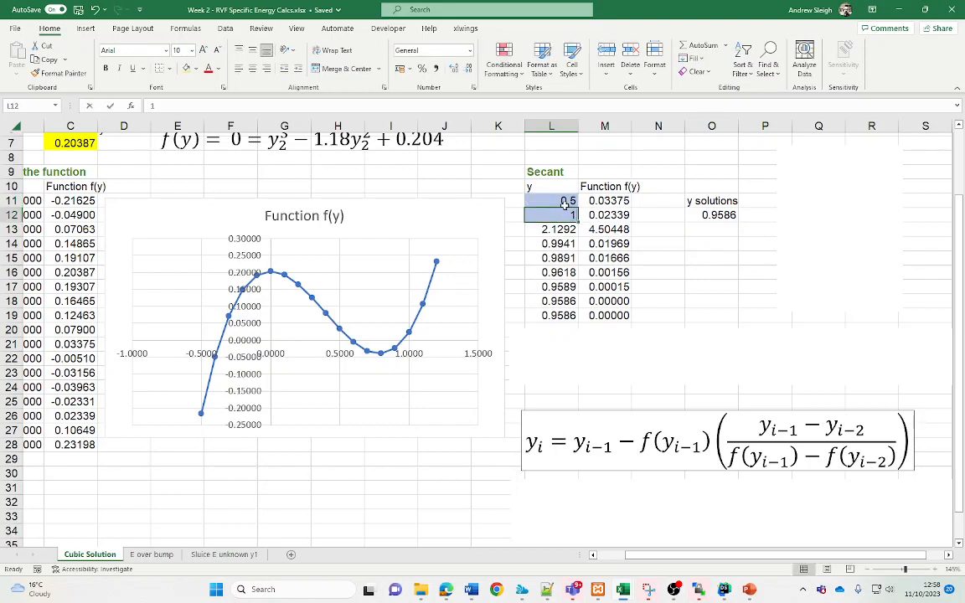
pyautogui.write('0.7')
pyautogui.press('Return')
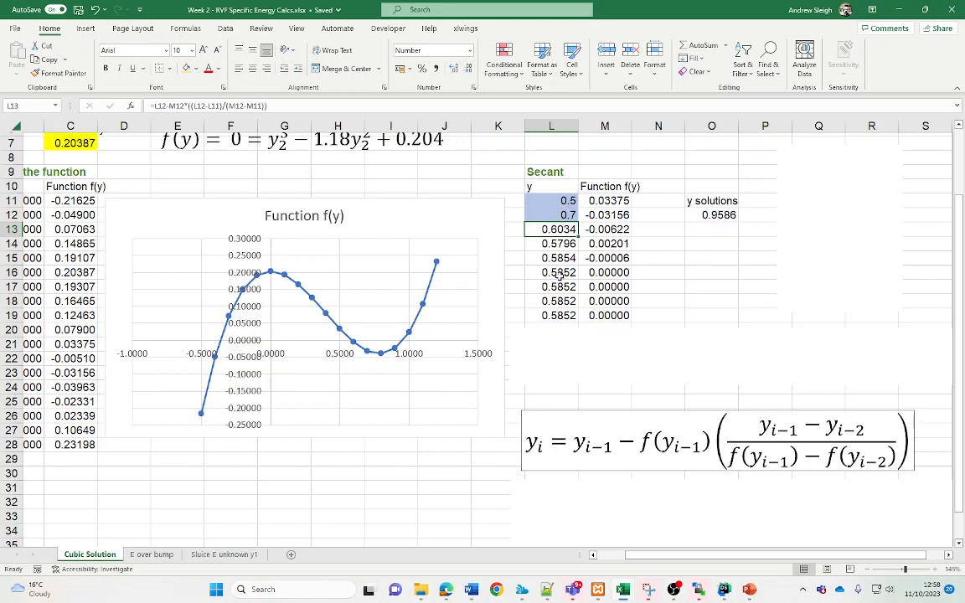
# Check the converged secant iteration in row 16 and record the second root, 0.5852, in O13
pyautogui.moveTo(558, 272); pyautogui.dragTo(605, 273)
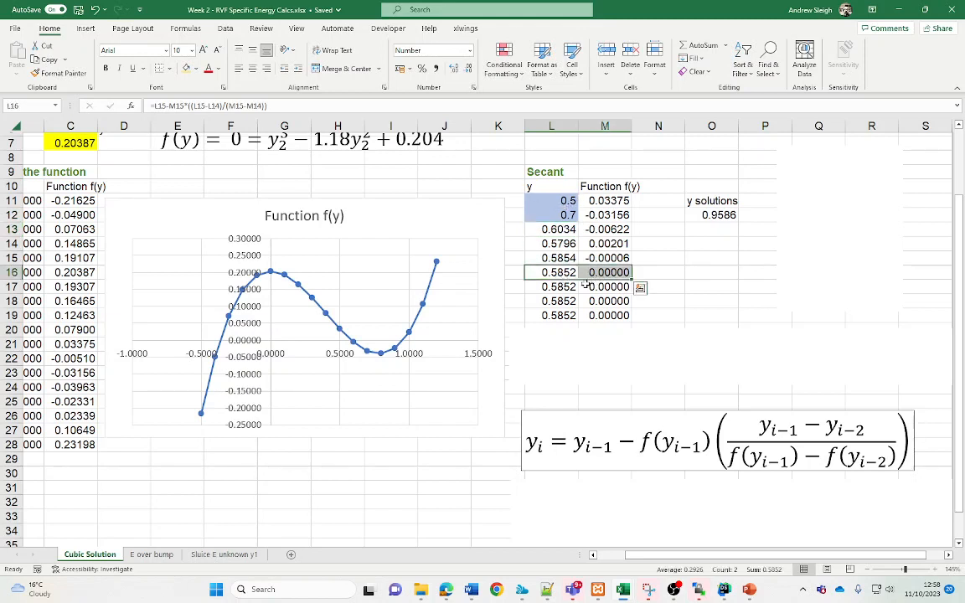
pyautogui.click(714, 228)
pyautogui.write('0.')
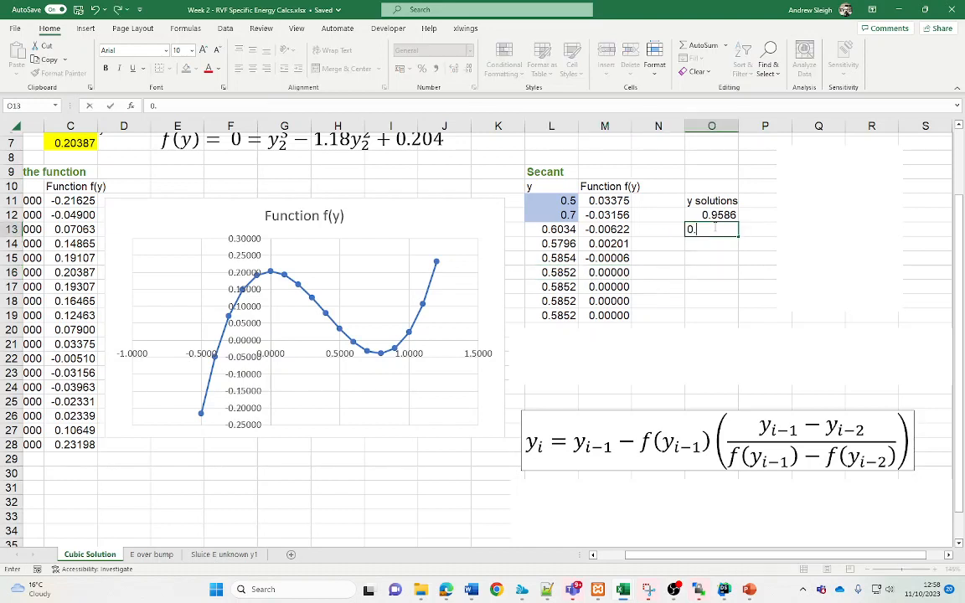
pyautogui.write('5852')
pyautogui.press('Return')
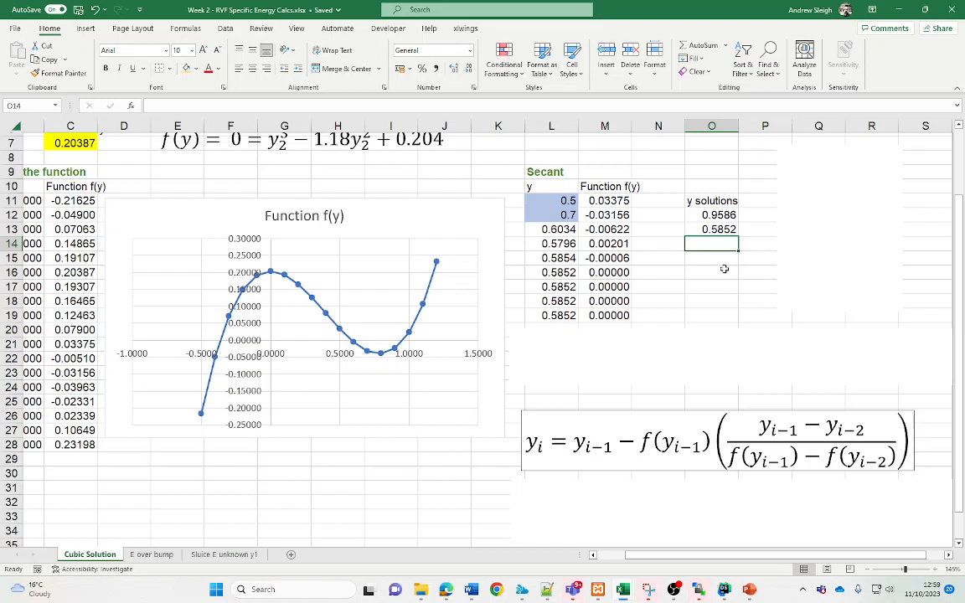
# Set the secant starting guesses to -0.5 in L11 and 0 in L12 to bracket the negative root
pyautogui.click(698, 275)
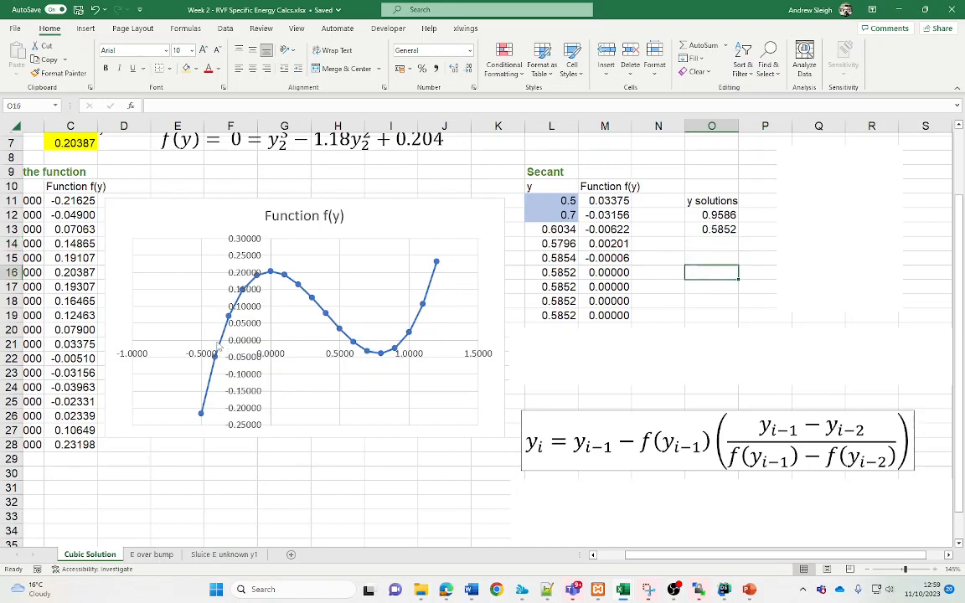
pyautogui.moveTo(221, 347)
pyautogui.click(570, 202)
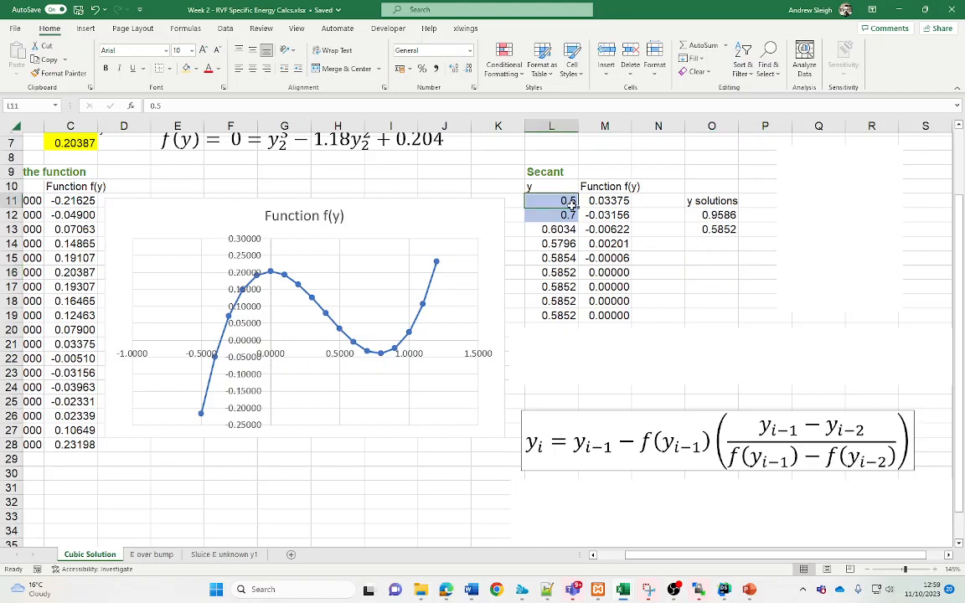
pyautogui.write('=')
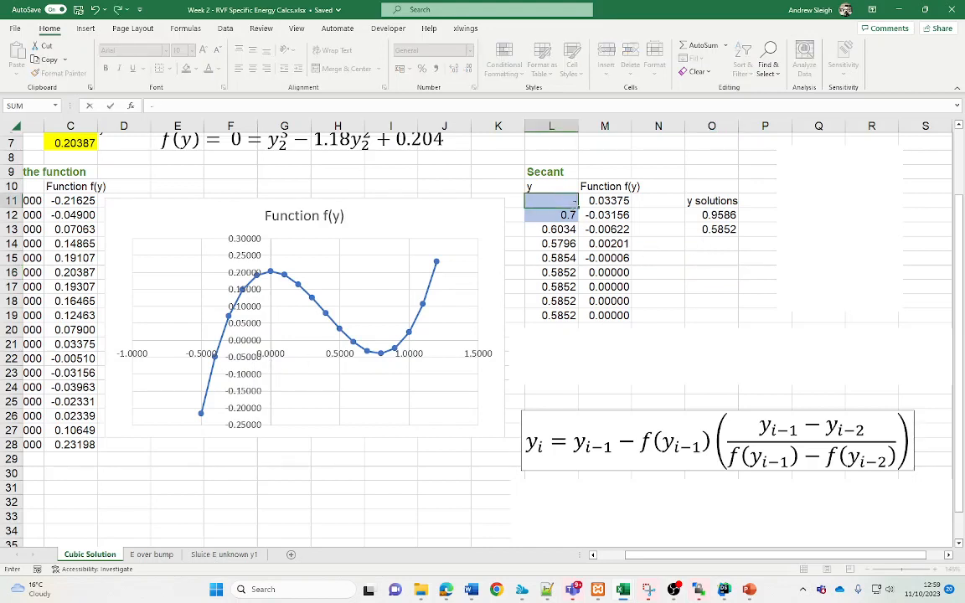
pyautogui.write('.5')
pyautogui.press('Return')
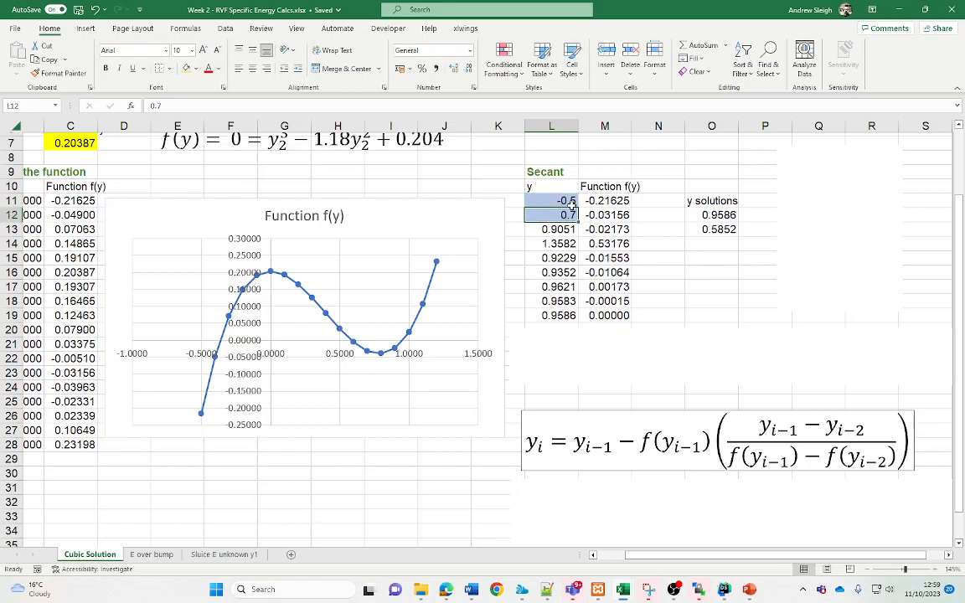
pyautogui.write('0')
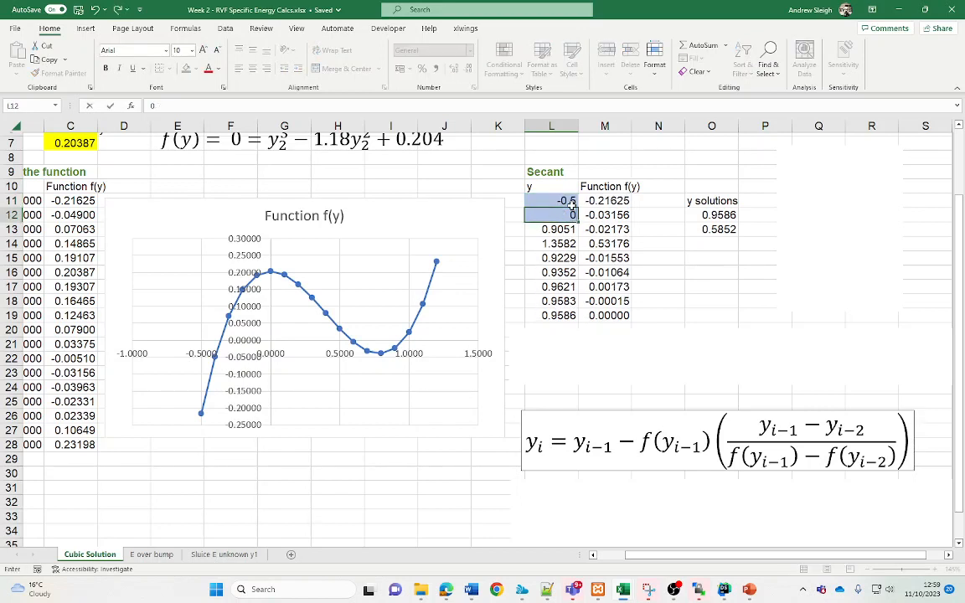
pyautogui.press('Return')
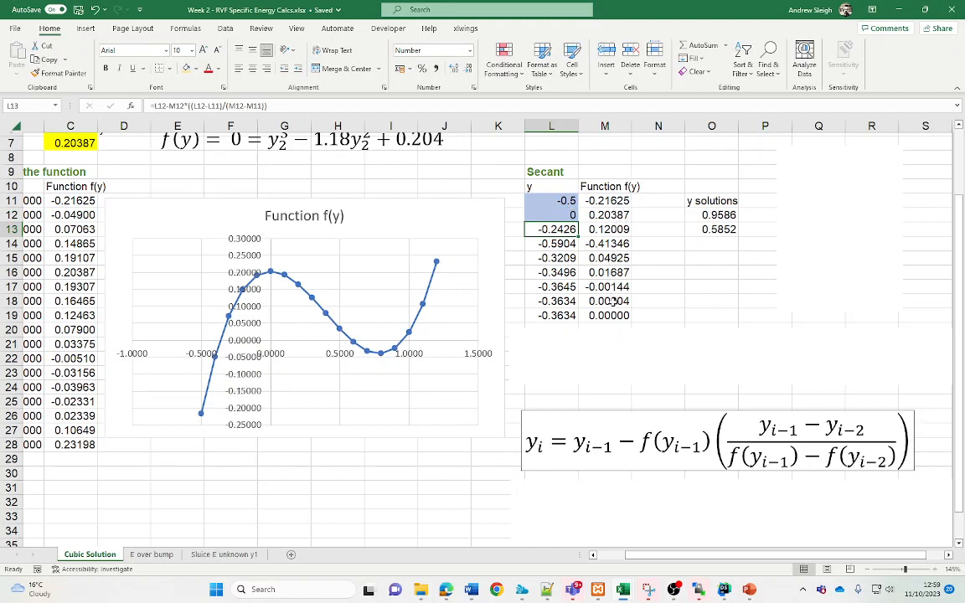
# Check the last secant iteration in L19 and record the third root, -0.3634, in O14
pyautogui.click(575, 316)
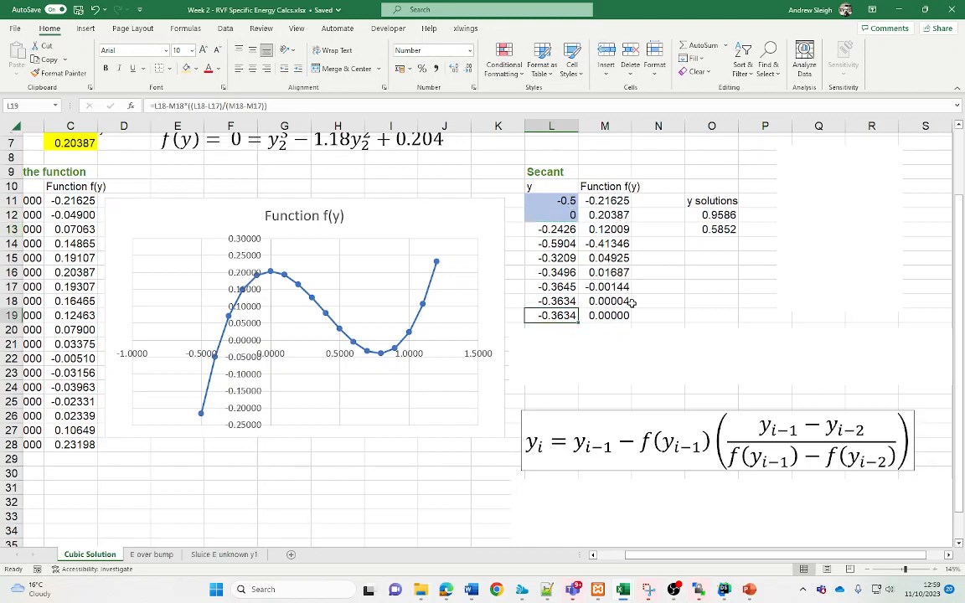
pyautogui.click(708, 243)
pyautogui.write('-')
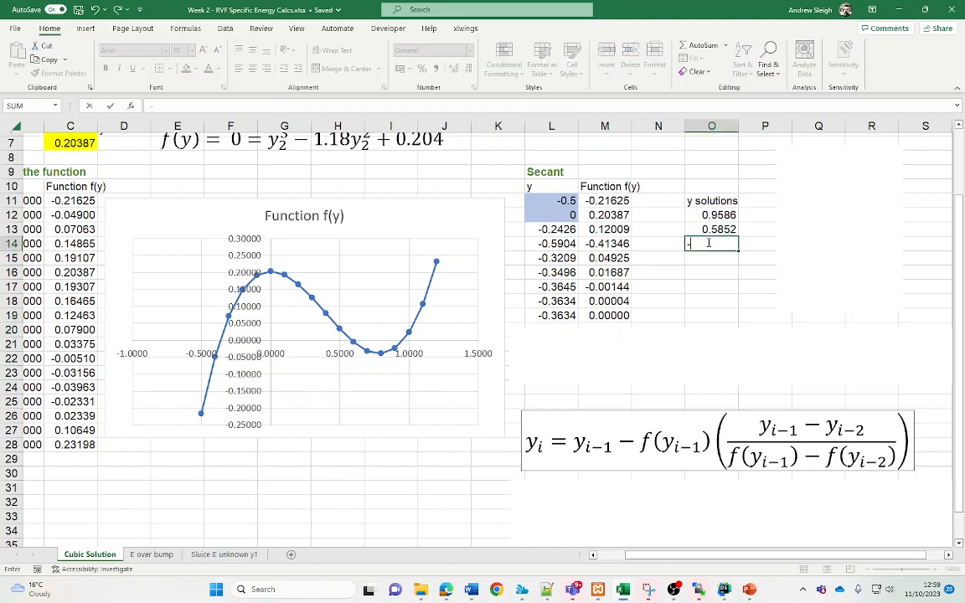
pyautogui.write('0.3634')
pyautogui.press('Return')
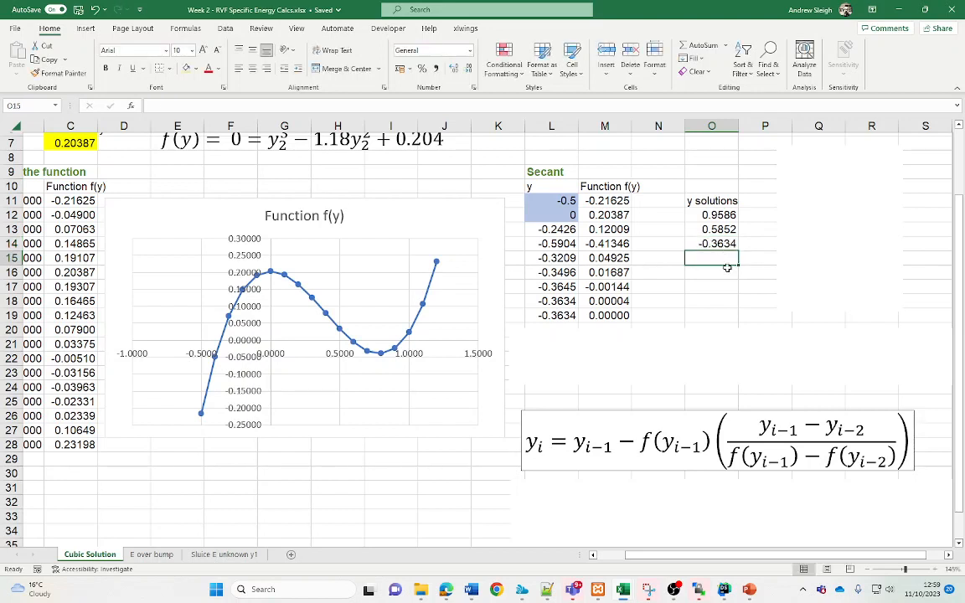
# Compare the three y solutions in O12:O14 with the zero crossings of the Function f(y) chart
pyautogui.moveTo(719, 216); pyautogui.dragTo(724, 244)
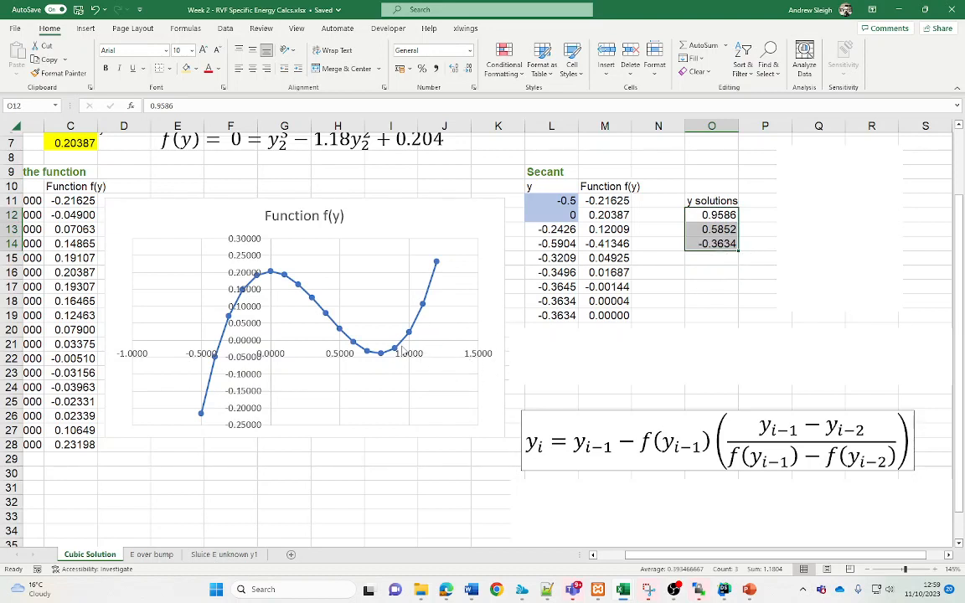
pyautogui.moveTo(403, 346)
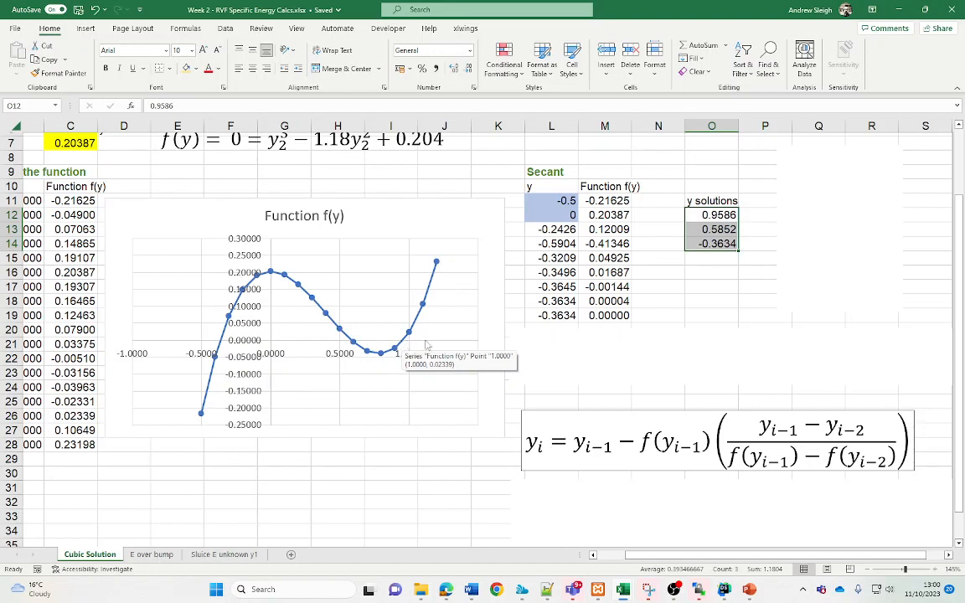
pyautogui.click(676, 286)
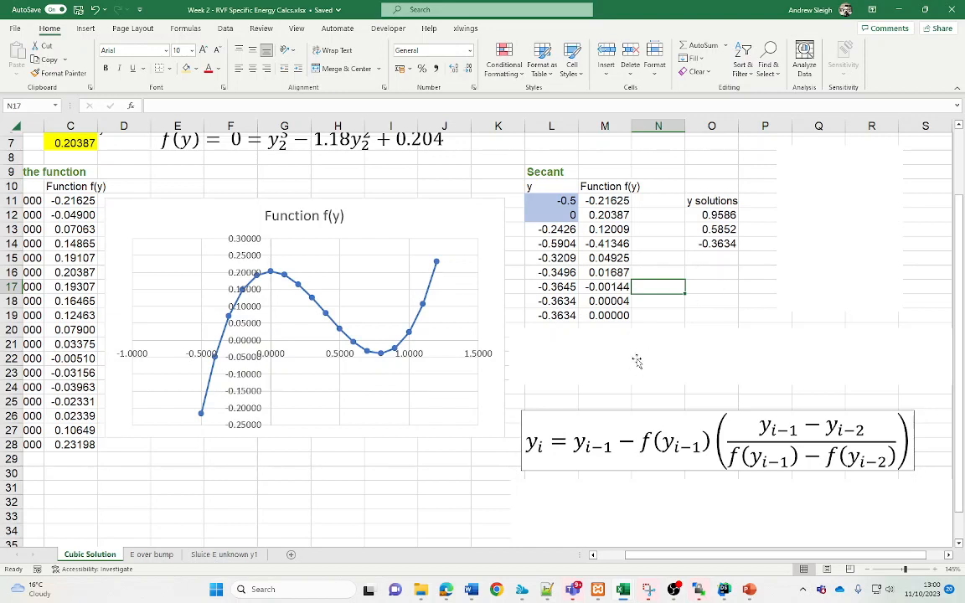
# Move the lower blank rectangle clear of the solver cells in rows 21 to 23 and inspect the SecantCubic formula in N21
pyautogui.moveTo(573, 360); pyautogui.dragTo(779, 312)
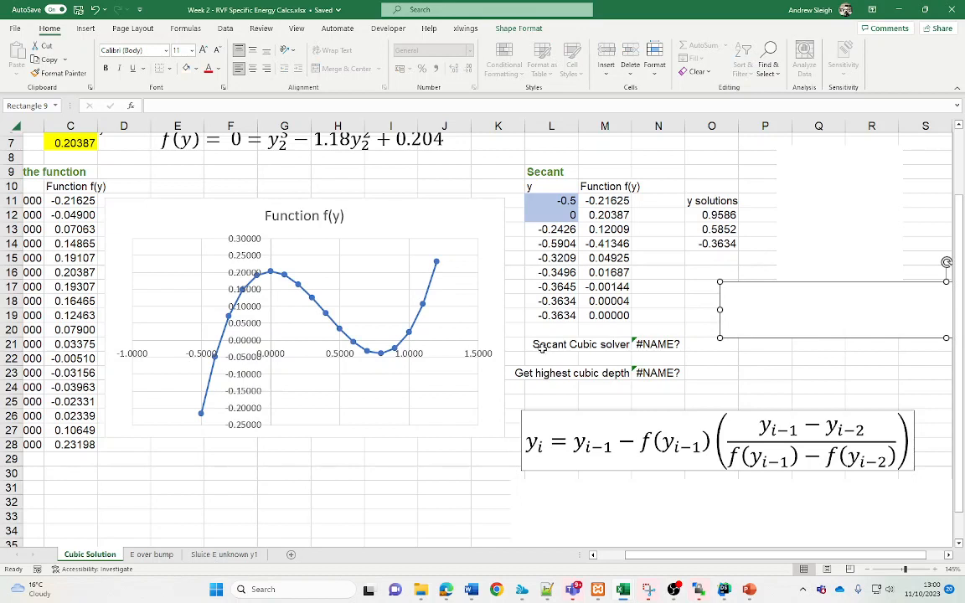
pyautogui.click(571, 344)
pyautogui.click(659, 345)
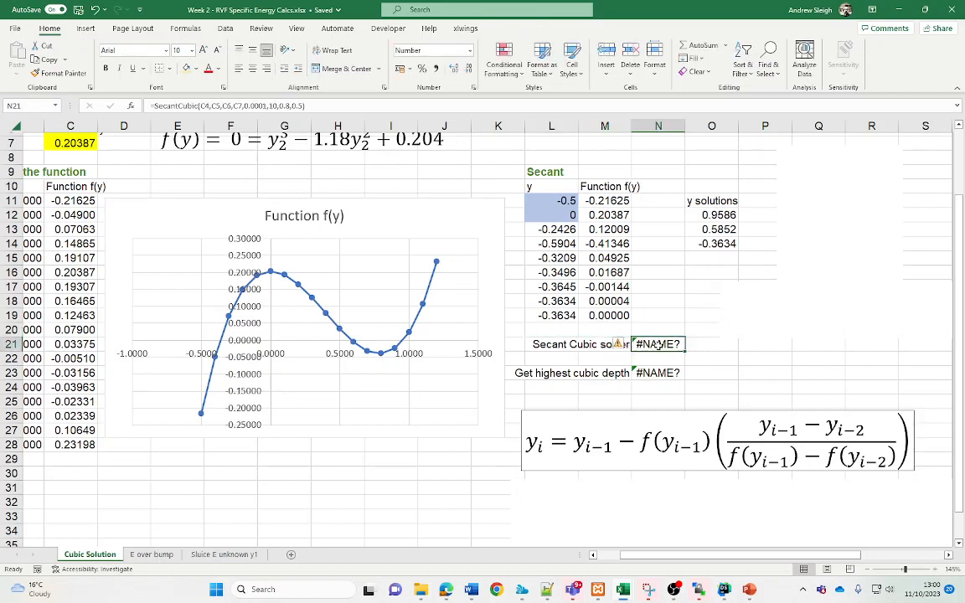
pyautogui.click(332, 107)
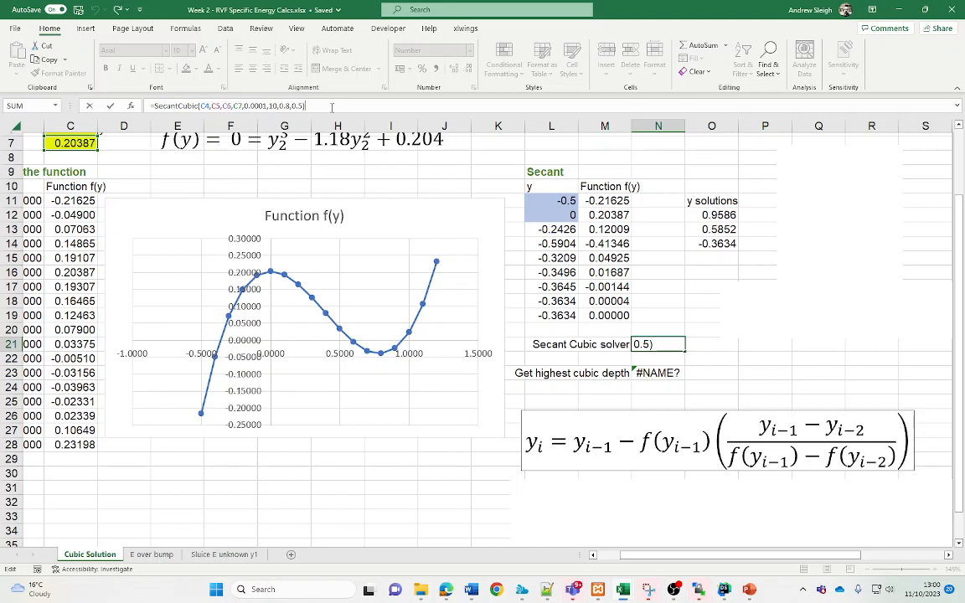
pyautogui.press('Return')
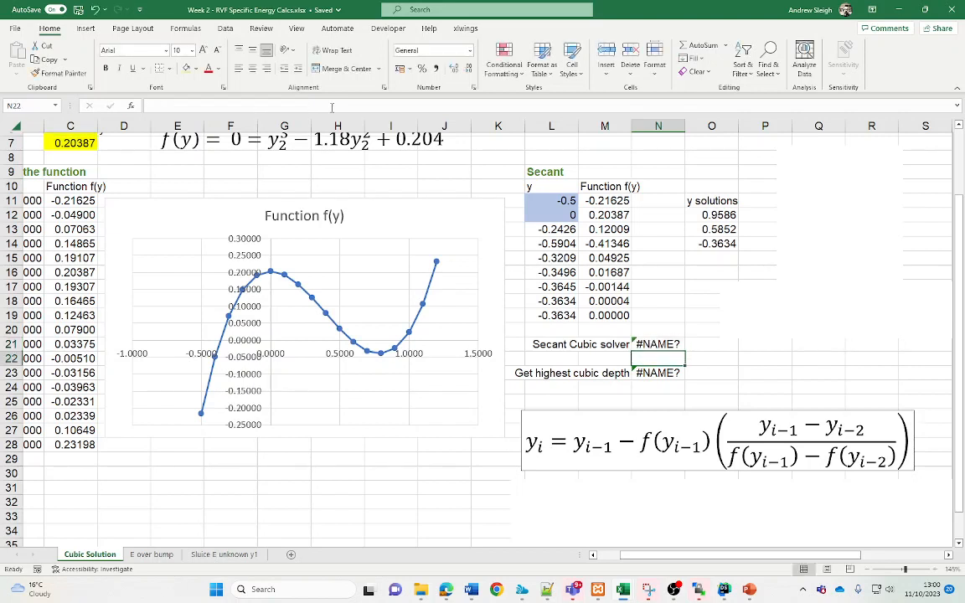
pyautogui.press('Up')
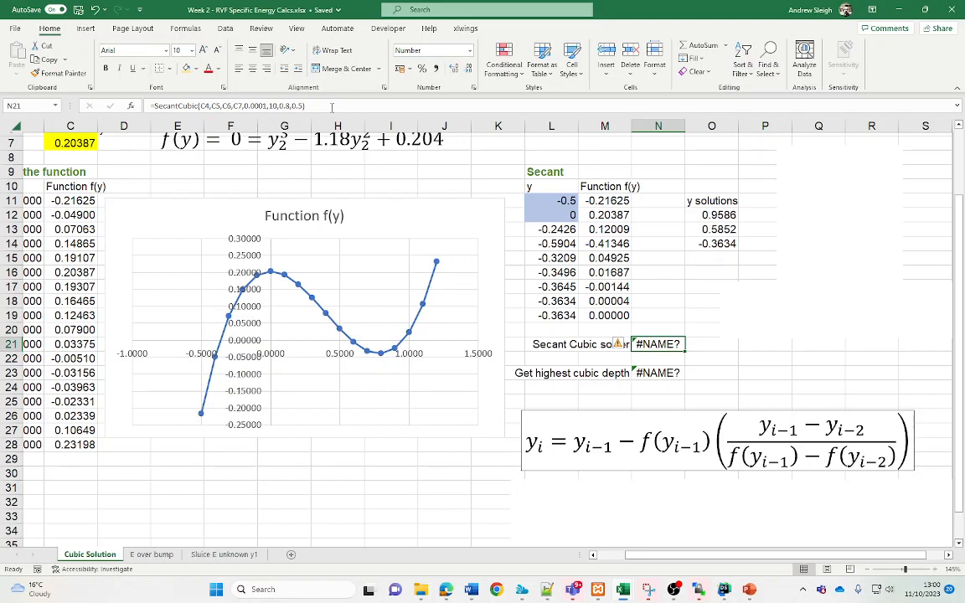
# Inspect the GetHighestCubicDepth formula and its arguments in N23
pyautogui.press('Down')
pyautogui.press('Down')
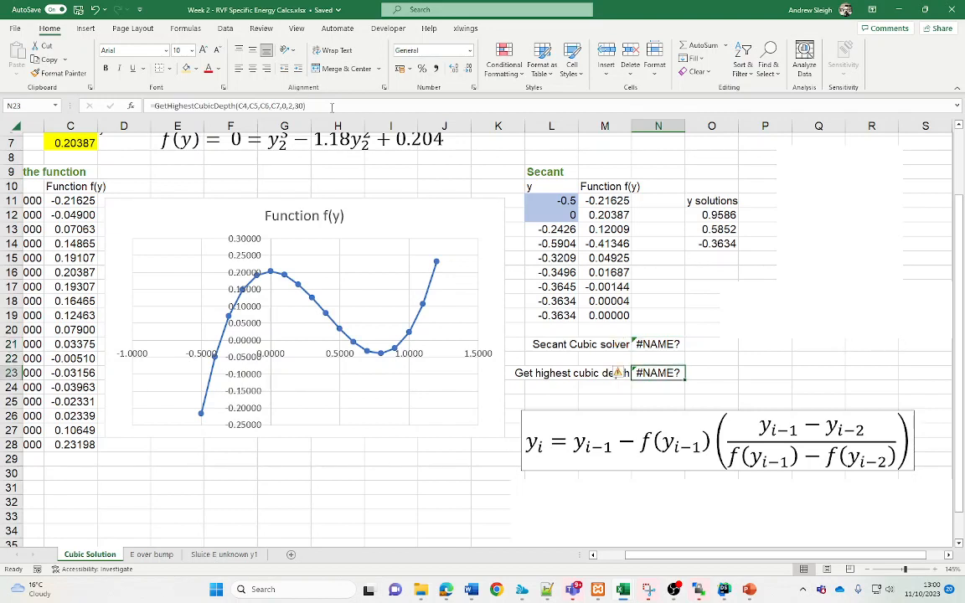
pyautogui.click(332, 107)
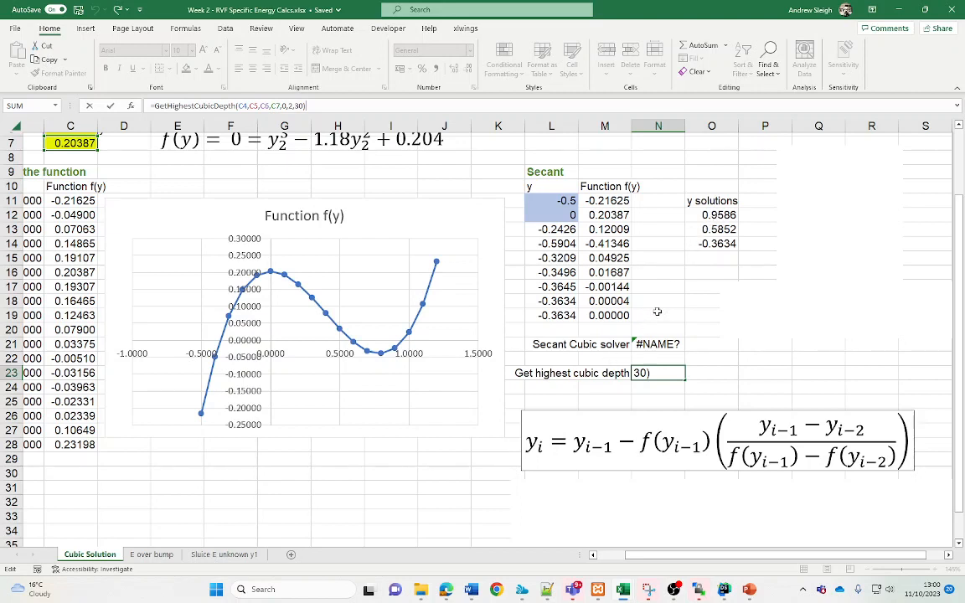
pyautogui.press('Return')
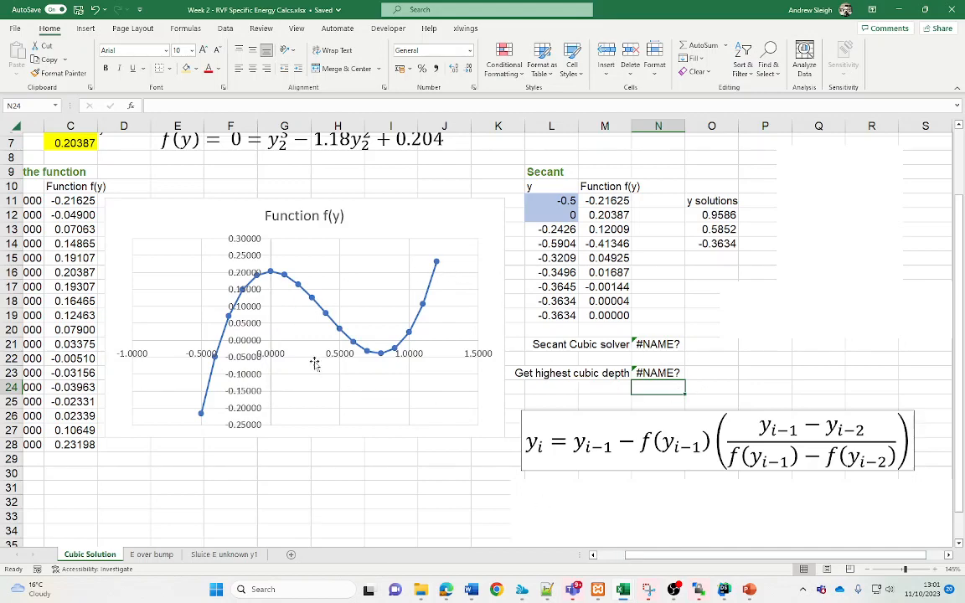
pyautogui.scroll(2, 347, 427)
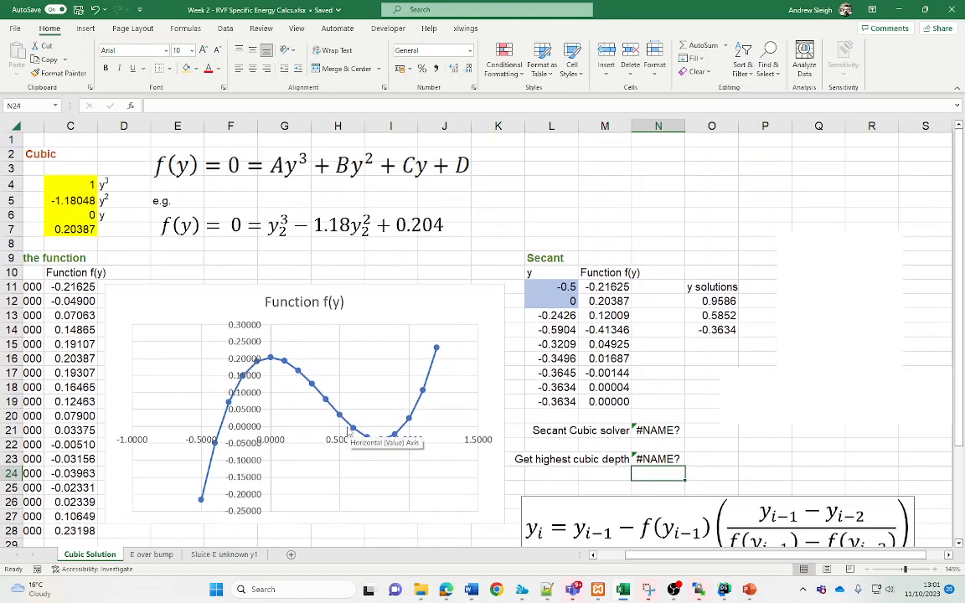